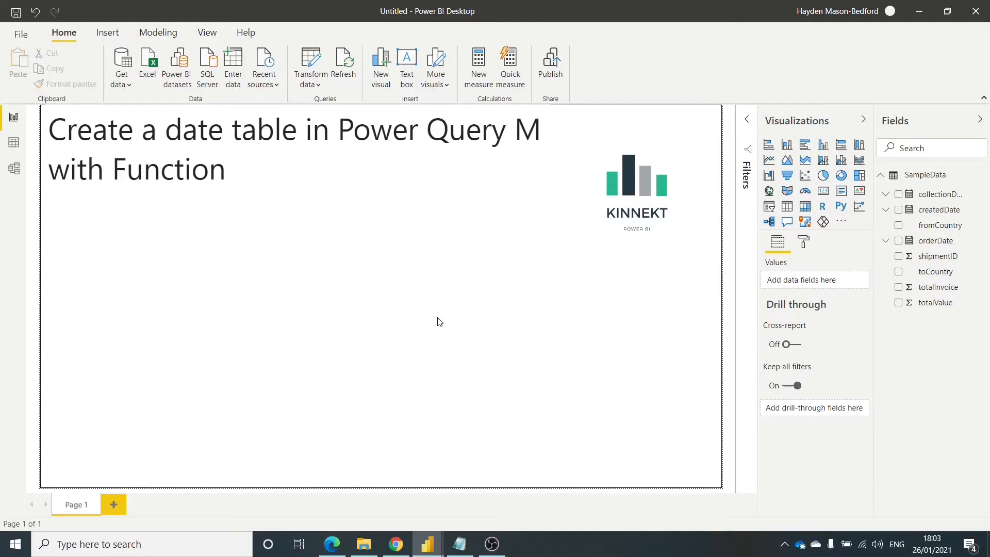
- Open the Power Query Editor for the report's data
{"action": "left_click", "coordinate": [318, 64]}
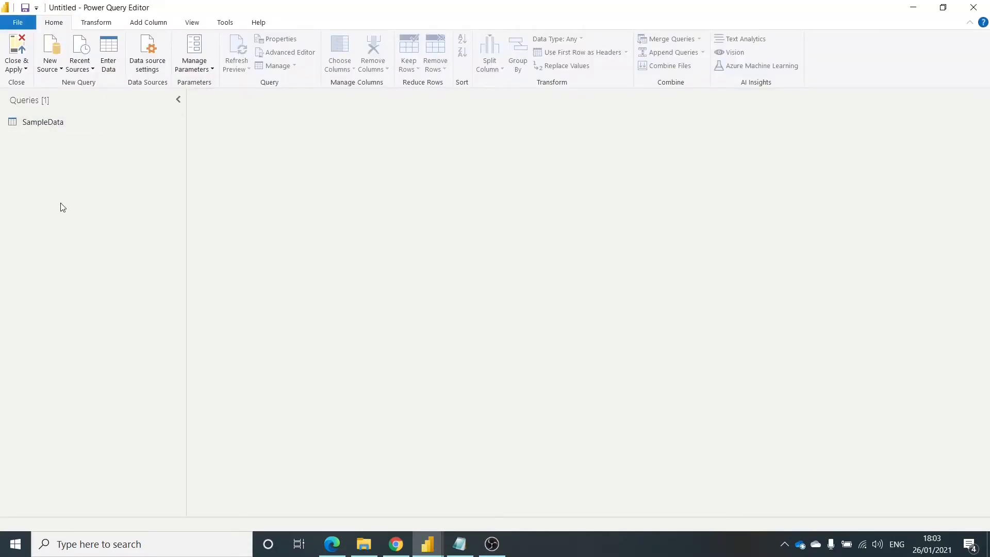
- Switch to Chrome and examine the CreateDateTable.m gist, its comment section and the Data Bear dynamic calendar table script
{"action": "mouse_move", "coordinate": [404, 547]}
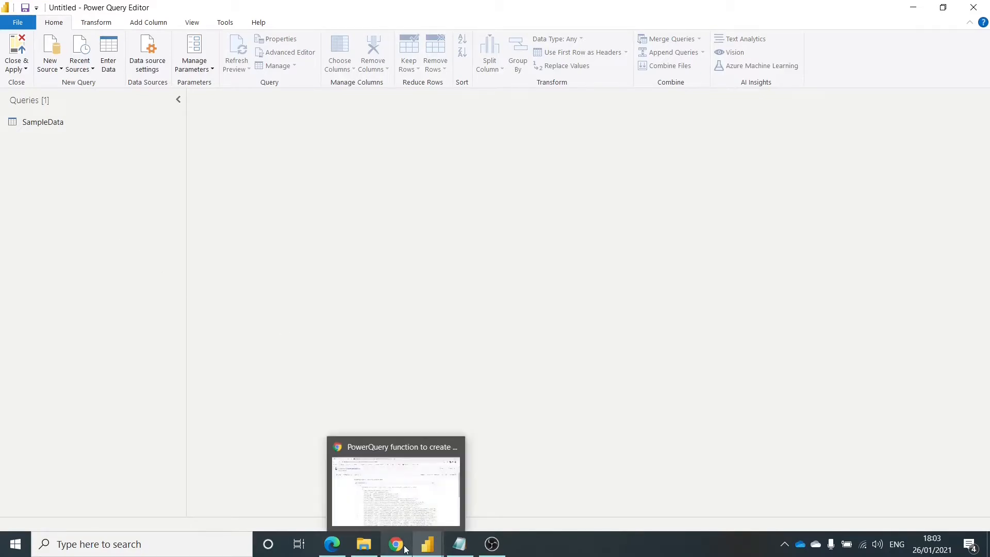
{"action": "left_click", "coordinate": [366, 452]}
{"action": "scroll", "coordinate": [366, 452], "scroll_direction": "down", "scroll_amount": 3}
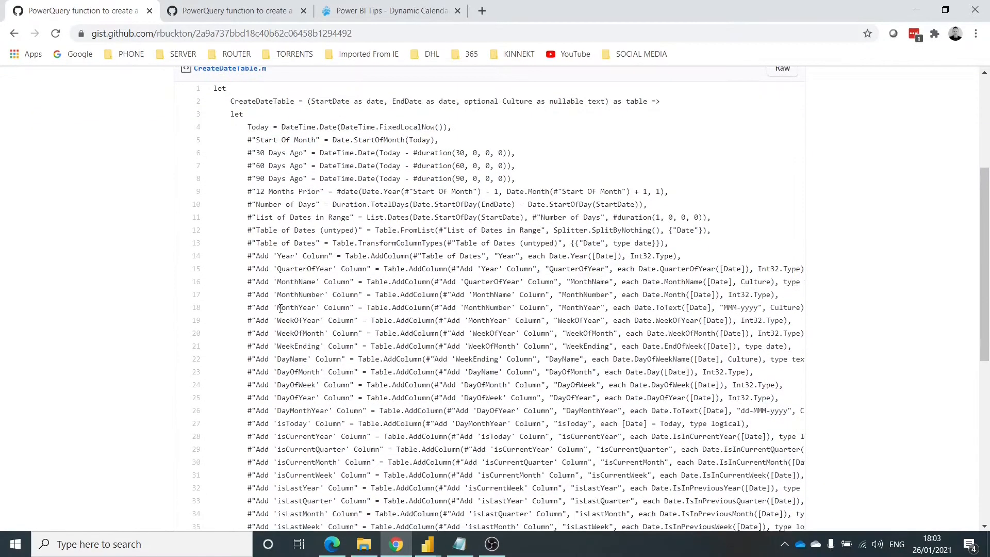
{"action": "scroll", "coordinate": [271, 293], "scroll_direction": "up", "scroll_amount": 3}
{"action": "scroll", "coordinate": [258, 253], "scroll_direction": "down", "scroll_amount": 5}
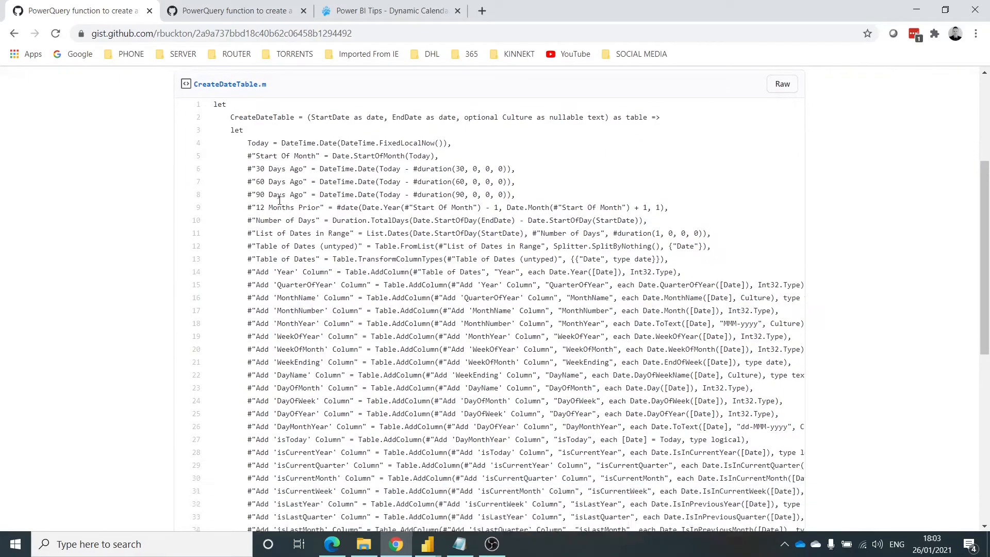
{"action": "scroll", "coordinate": [279, 204], "scroll_direction": "down", "scroll_amount": 2}
{"action": "left_click", "coordinate": [236, 11]}
{"action": "scroll", "coordinate": [305, 229], "scroll_direction": "down", "scroll_amount": 4}
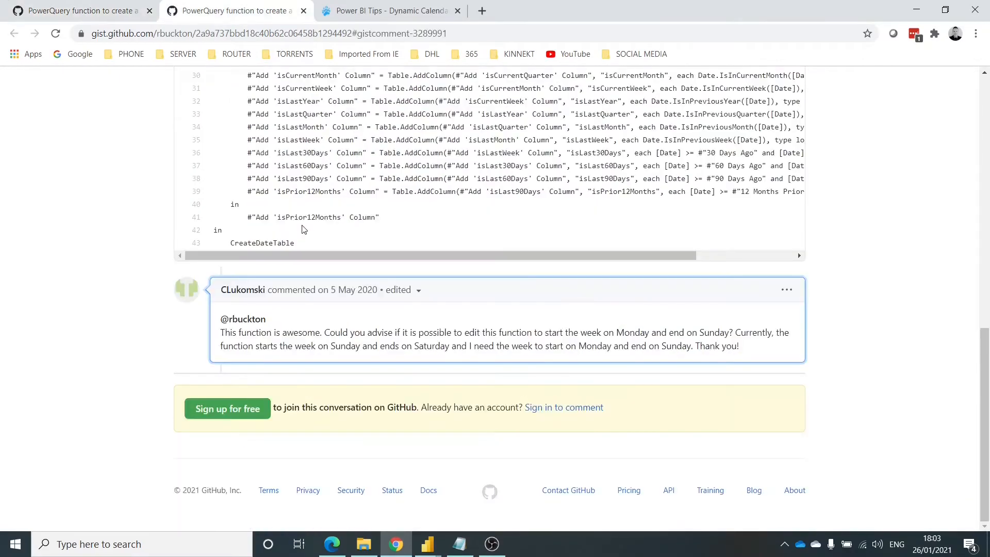
{"action": "scroll", "coordinate": [320, 206], "scroll_direction": "up", "scroll_amount": 1}
{"action": "scroll", "coordinate": [321, 204], "scroll_direction": "up", "scroll_amount": 7}
{"action": "scroll", "coordinate": [316, 248], "scroll_direction": "down", "scroll_amount": 7}
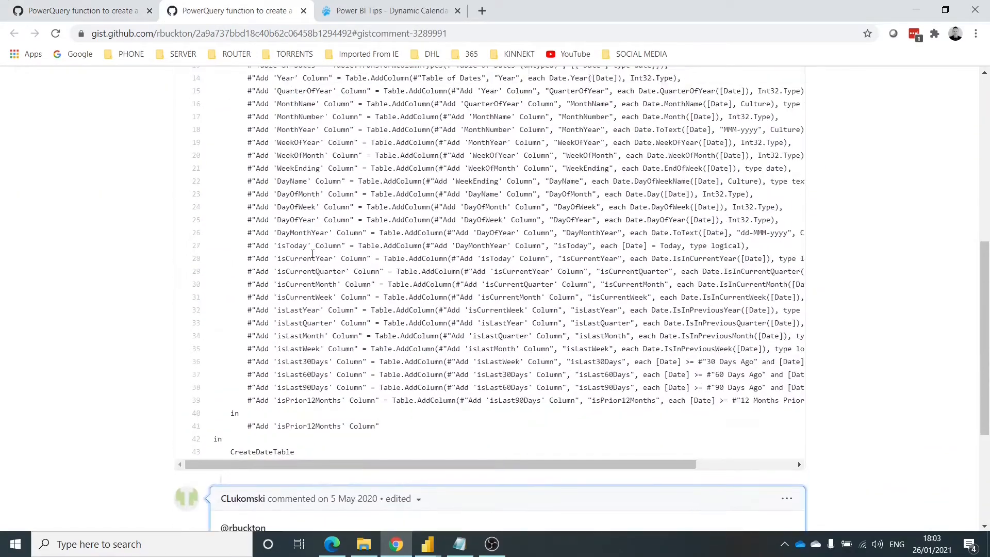
{"action": "scroll", "coordinate": [314, 252], "scroll_direction": "up", "scroll_amount": 6}
{"action": "left_click", "coordinate": [369, 8]}
{"action": "left_click", "coordinate": [267, 280]}
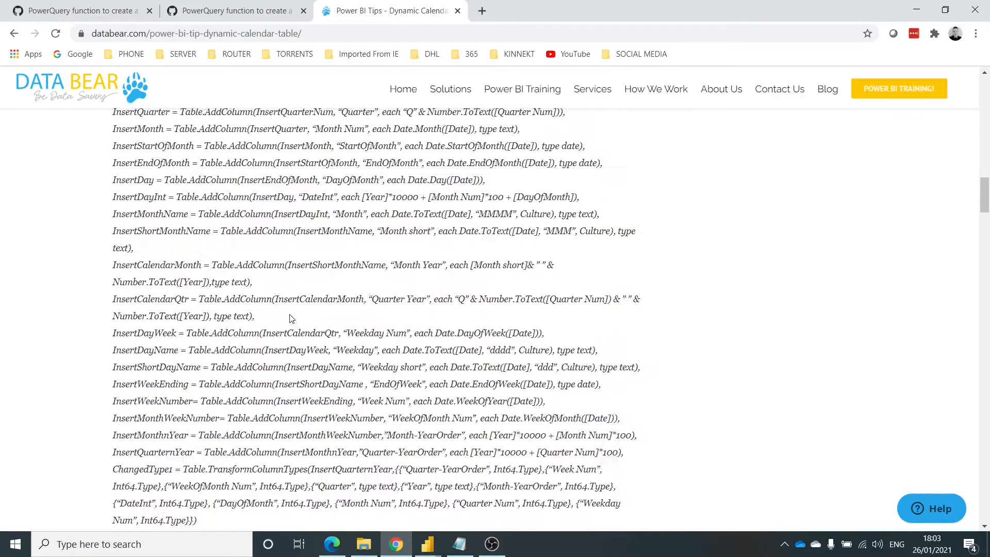
{"action": "scroll", "coordinate": [297, 309], "scroll_direction": "down", "scroll_amount": 5}
{"action": "scroll", "coordinate": [297, 310], "scroll_direction": "up", "scroll_amount": 10}
- Return to the first gist page and copy the full CreateDateTable.m function code
{"action": "left_click", "coordinate": [72, 13]}
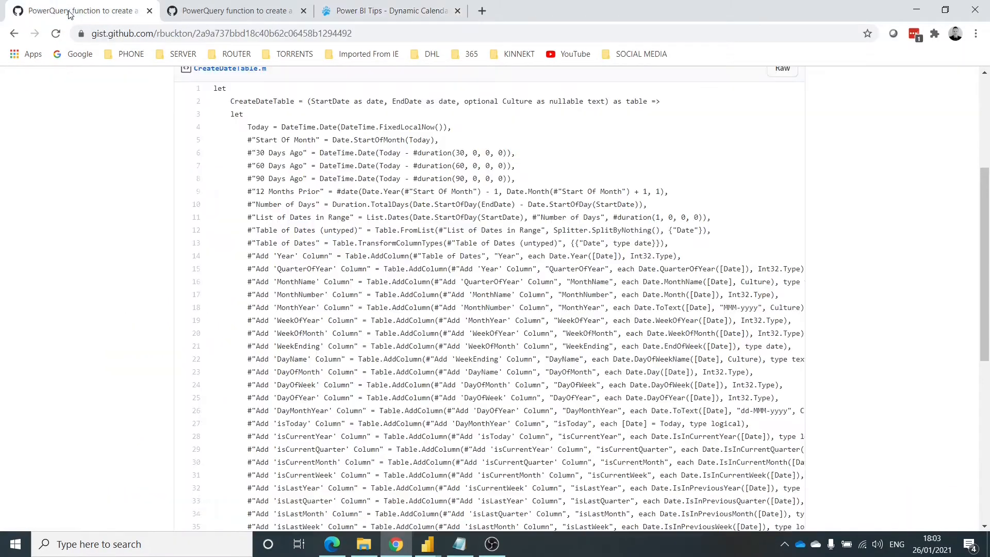
{"action": "scroll", "coordinate": [178, 139], "scroll_direction": "up", "scroll_amount": 3}
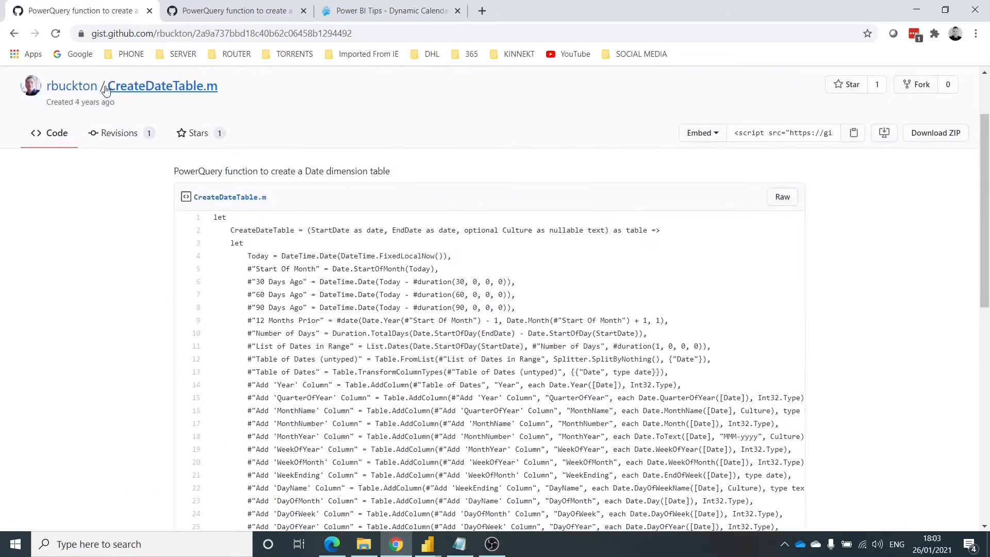
{"action": "mouse_move", "coordinate": [82, 94]}
{"action": "left_click_drag", "start_coordinate": [214, 217], "coordinate": [315, 271]}
- Switch back to the Power Query Editor and create a new blank query
{"action": "key", "text": "alt+Tab"}
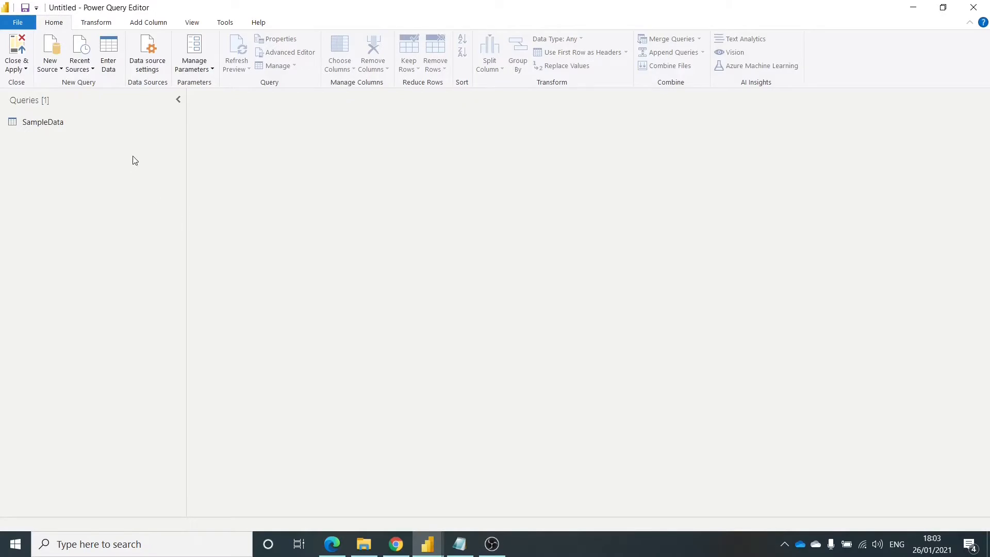
{"action": "right_click", "coordinate": [73, 151]}
{"action": "mouse_move", "coordinate": [107, 176]}
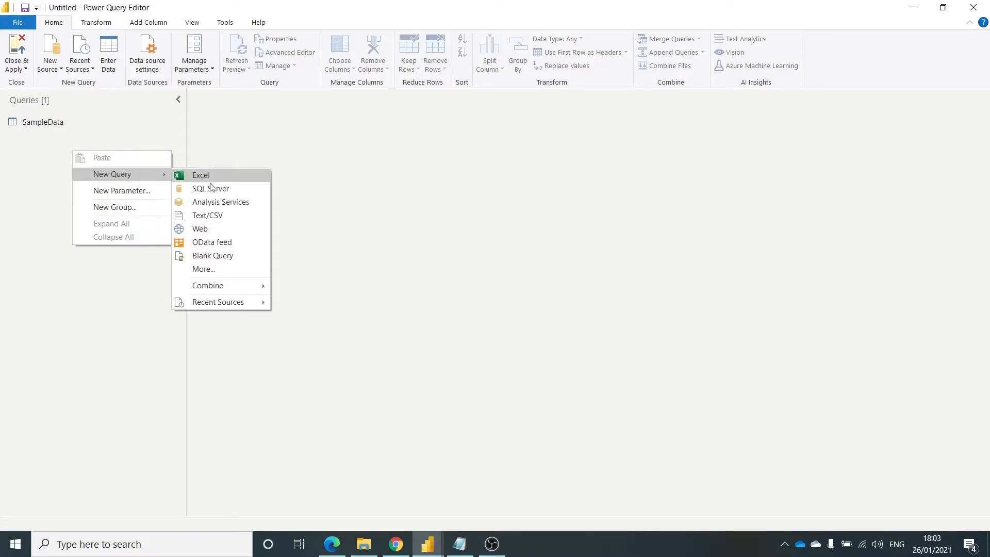
{"action": "left_click", "coordinate": [237, 256]}
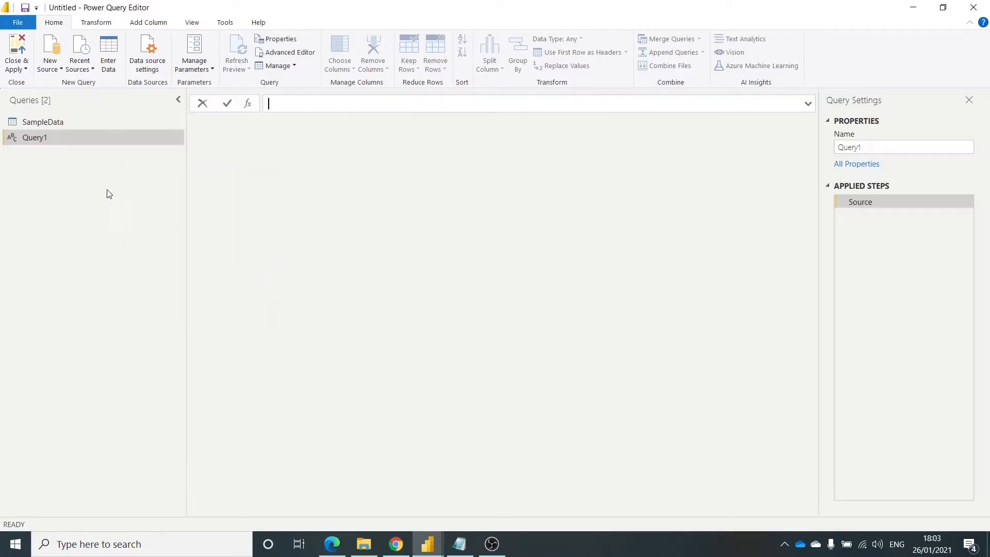
- Replace the blank query's default M code with the copied CreateDateTable function in the Advanced Editor and apply it
{"action": "left_click", "coordinate": [286, 52]}
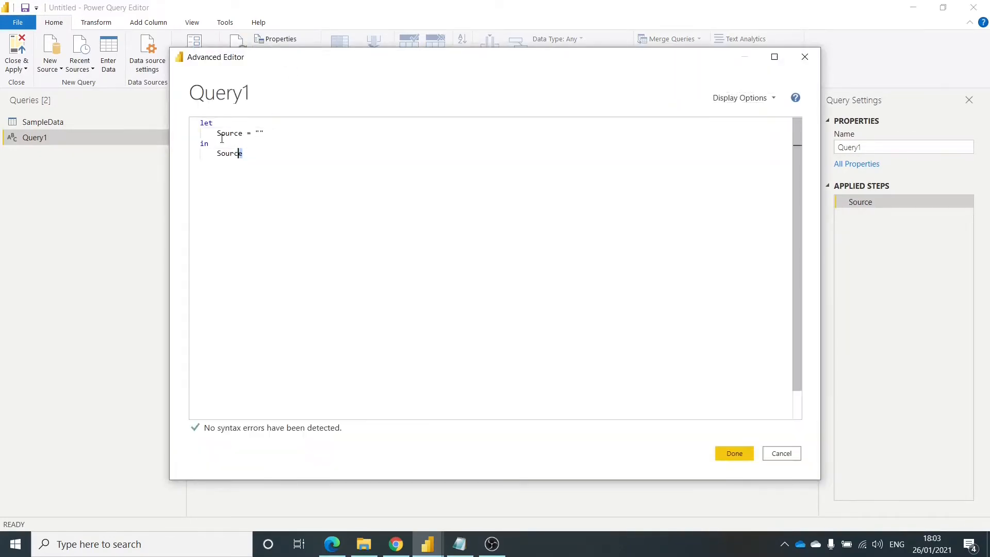
{"action": "left_click_drag", "start_coordinate": [245, 154], "coordinate": [203, 120]}
{"action": "key", "text": "Delete"}
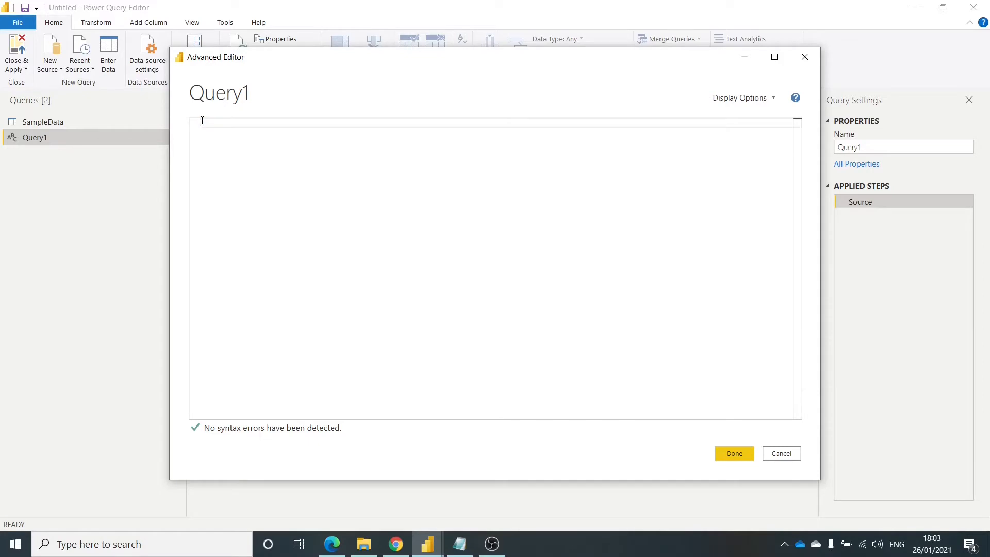
{"action": "key", "text": "ctrl+v"}
{"action": "scroll", "coordinate": [309, 216], "scroll_direction": "up", "scroll_amount": 5}
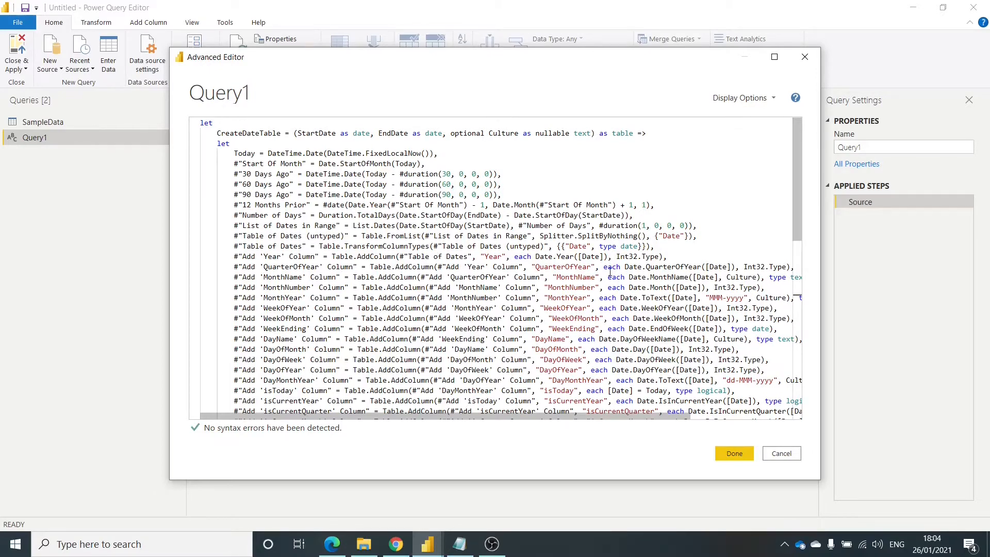
{"action": "scroll", "coordinate": [574, 297], "scroll_direction": "right", "scroll_amount": 3}
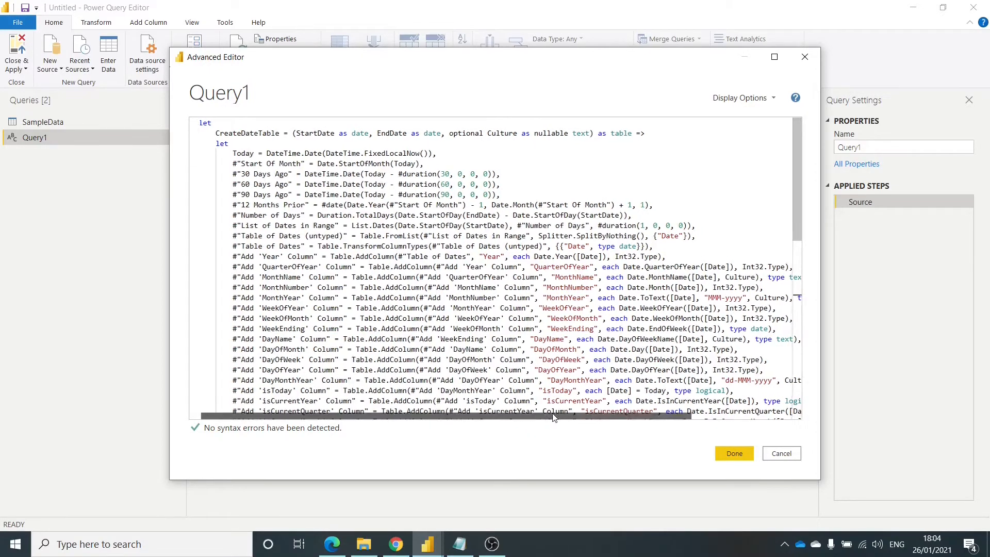
{"action": "scroll", "coordinate": [540, 396], "scroll_direction": "left", "scroll_amount": 3}
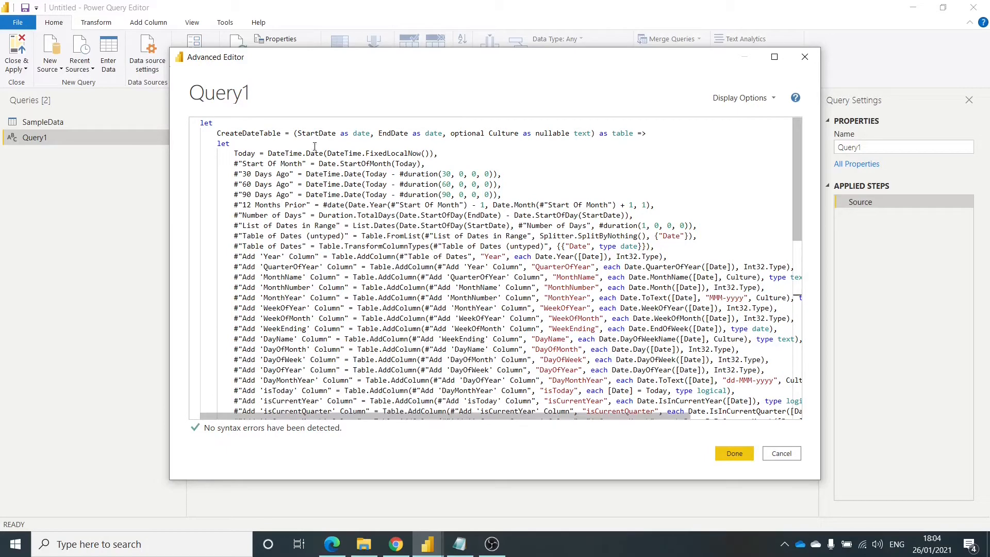
{"action": "left_click", "coordinate": [666, 134]}
{"action": "left_click", "coordinate": [737, 453]}
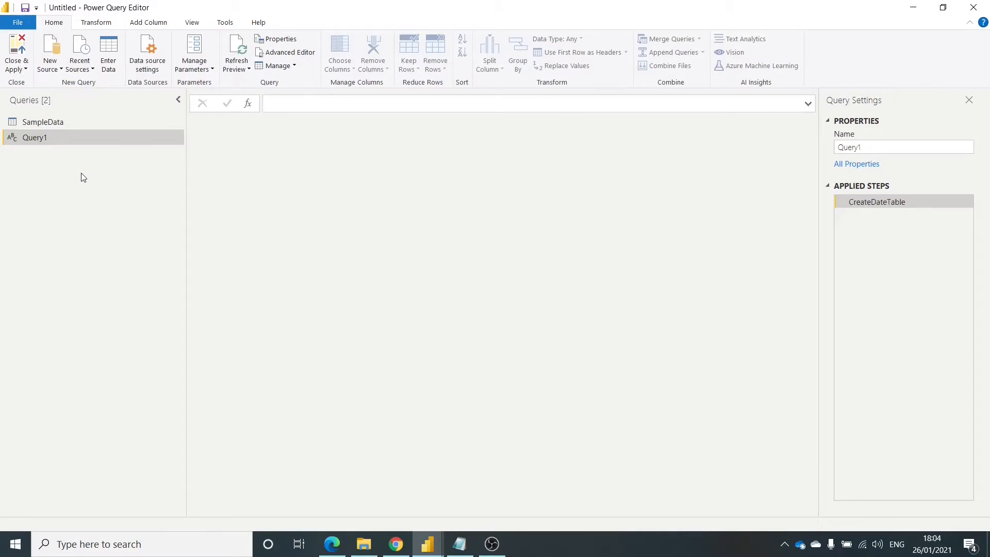
- Rename the new function query to DateFunction
{"action": "left_click", "coordinate": [930, 147]}
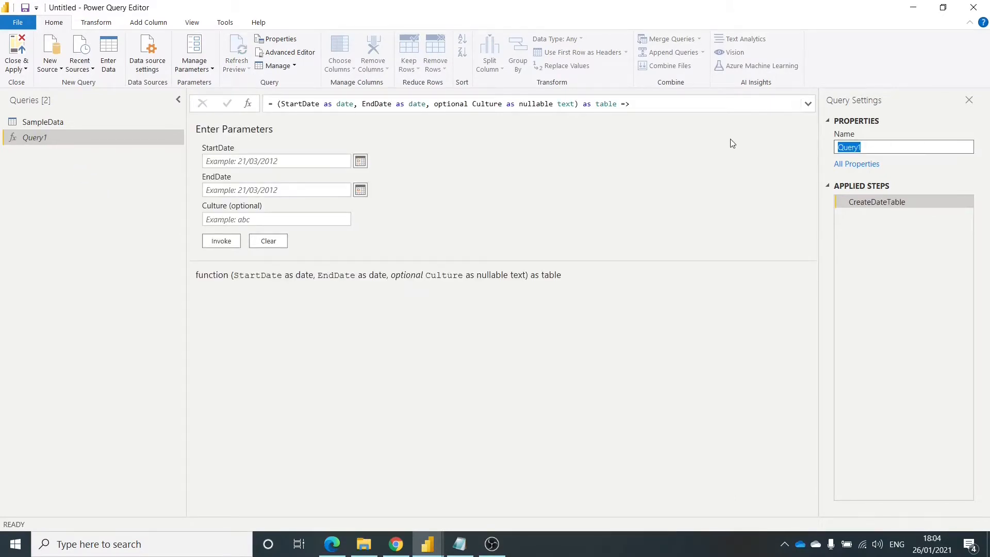
{"action": "type", "text": "DateFunction"}
{"action": "left_click", "coordinate": [104, 182]}
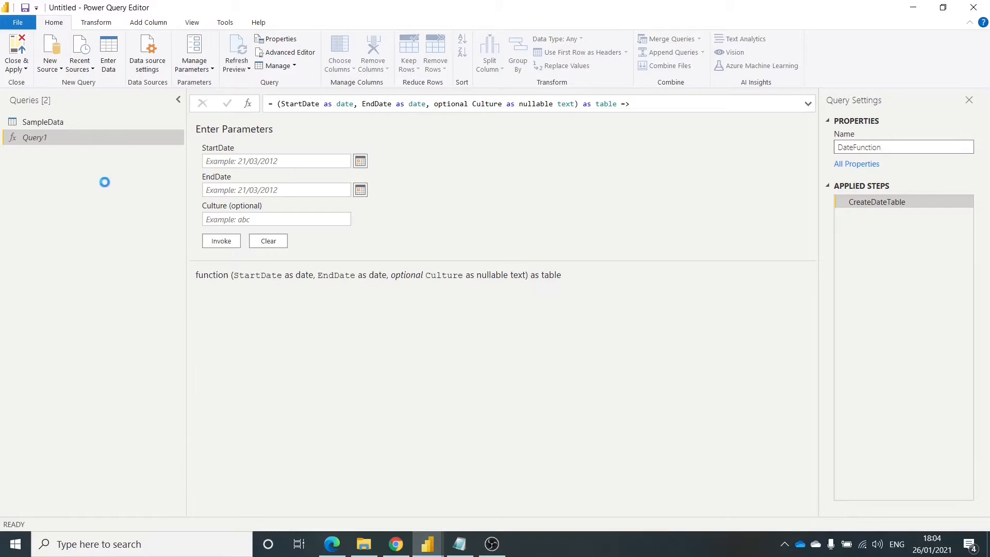
- Examine DateFunction's code for its function arrow, closing CreateDateTable expression and uses of the StartDate parameter, and close it without changes
{"action": "left_click", "coordinate": [299, 57]}
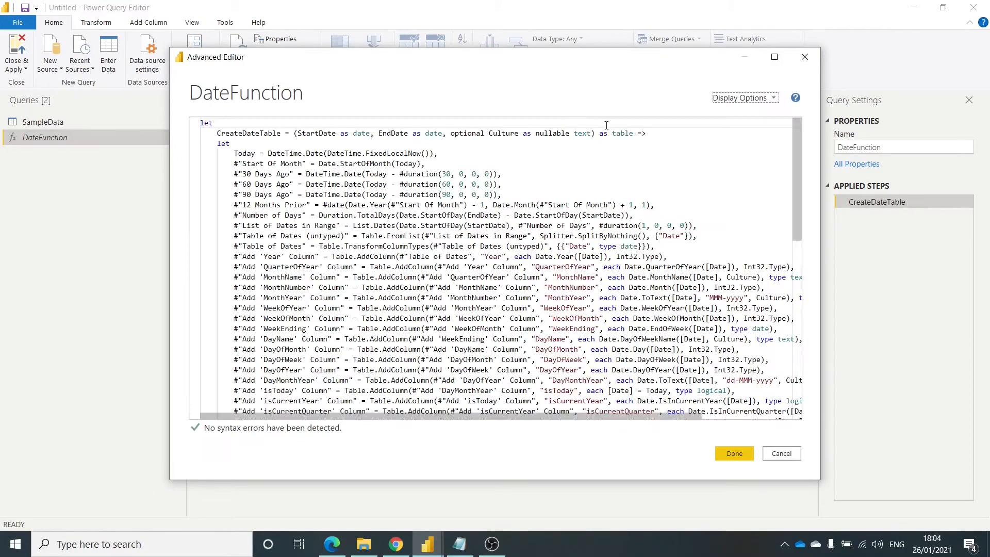
{"action": "left_click", "coordinate": [640, 133]}
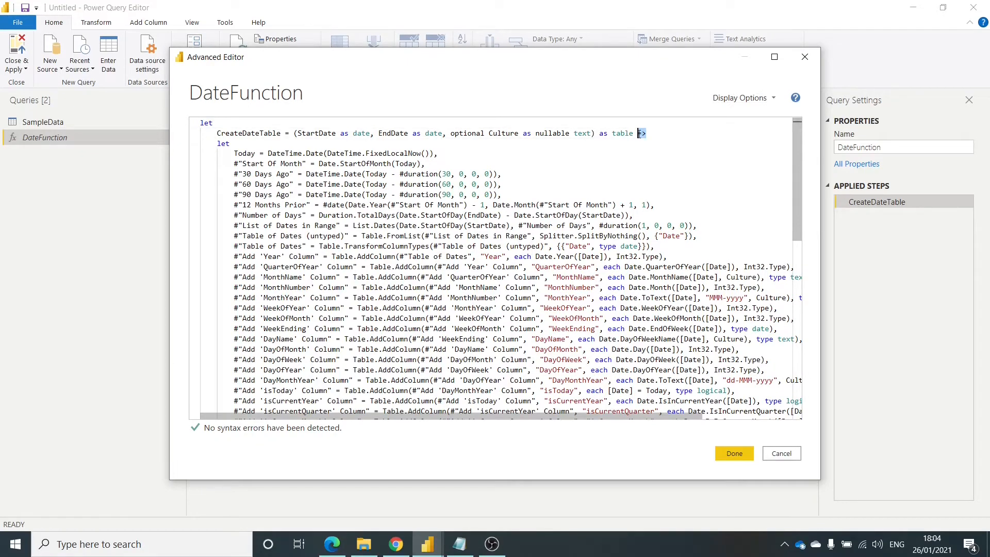
{"action": "left_click", "coordinate": [651, 137]}
{"action": "scroll", "coordinate": [222, 154], "scroll_direction": "down", "scroll_amount": 8}
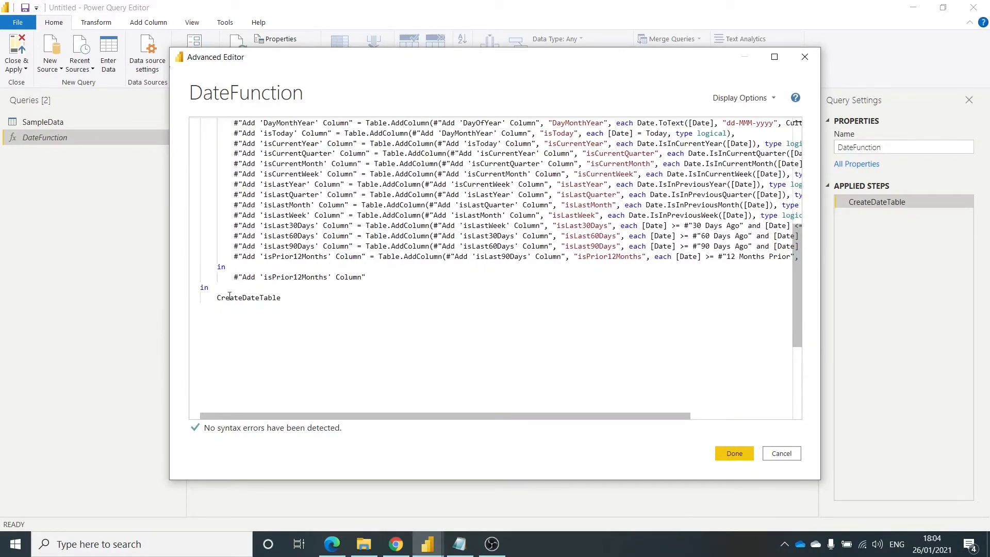
{"action": "scroll", "coordinate": [371, 272], "scroll_direction": "up", "scroll_amount": 8}
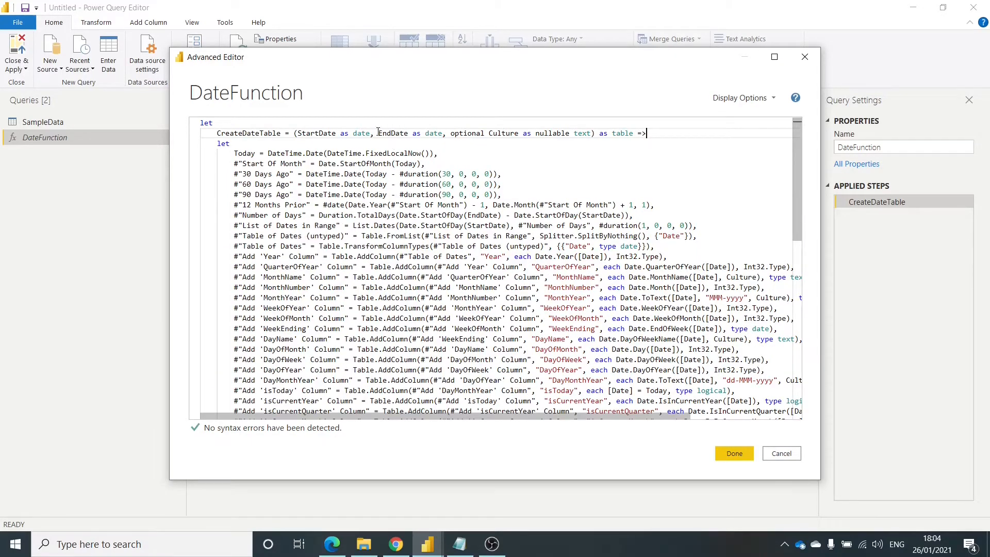
{"action": "double_click", "coordinate": [324, 132]}
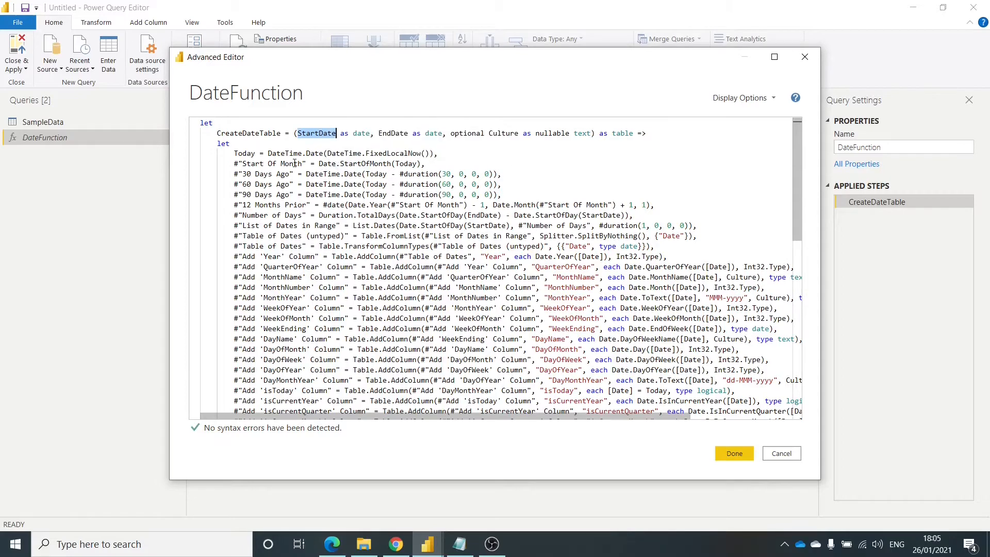
{"action": "scroll", "coordinate": [320, 165], "scroll_direction": "down", "scroll_amount": 2}
{"action": "scroll", "coordinate": [283, 162], "scroll_direction": "up", "scroll_amount": 2}
{"action": "mouse_move", "coordinate": [498, 215]}
{"action": "left_mouse_down"}
{"action": "mouse_move", "coordinate": [467, 216]}
{"action": "mouse_move", "coordinate": [496, 230]}
{"action": "left_mouse_up"}
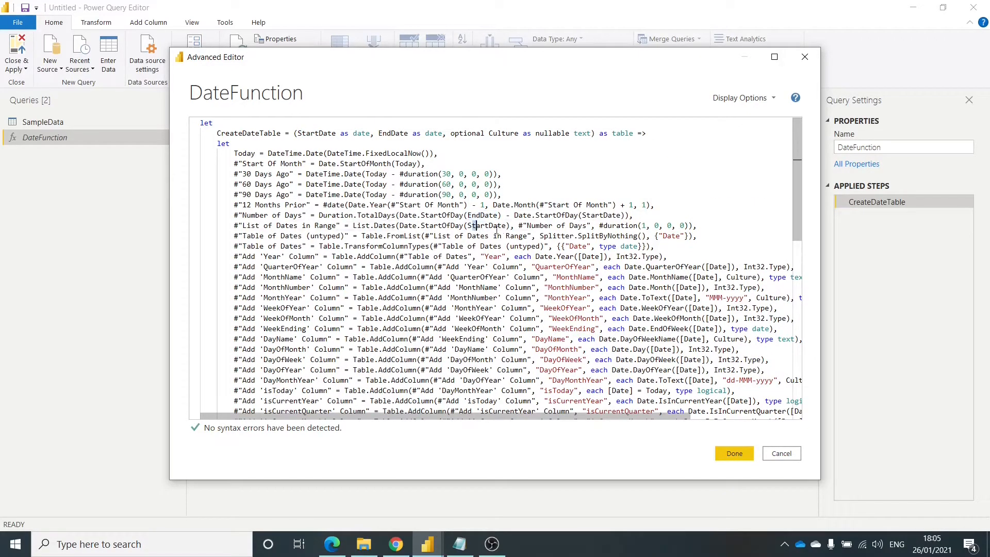
{"action": "double_click", "coordinate": [479, 231]}
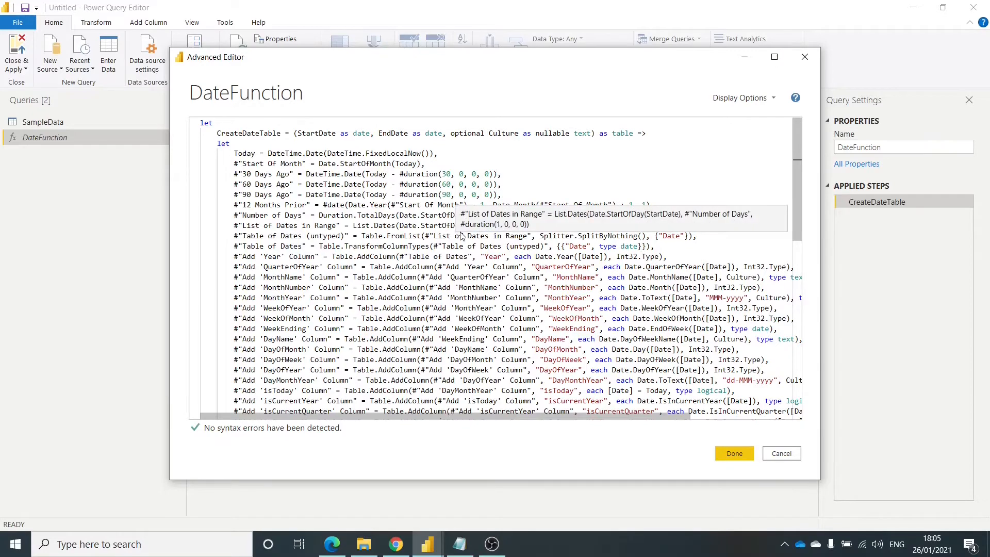
{"action": "left_click", "coordinate": [782, 453]}
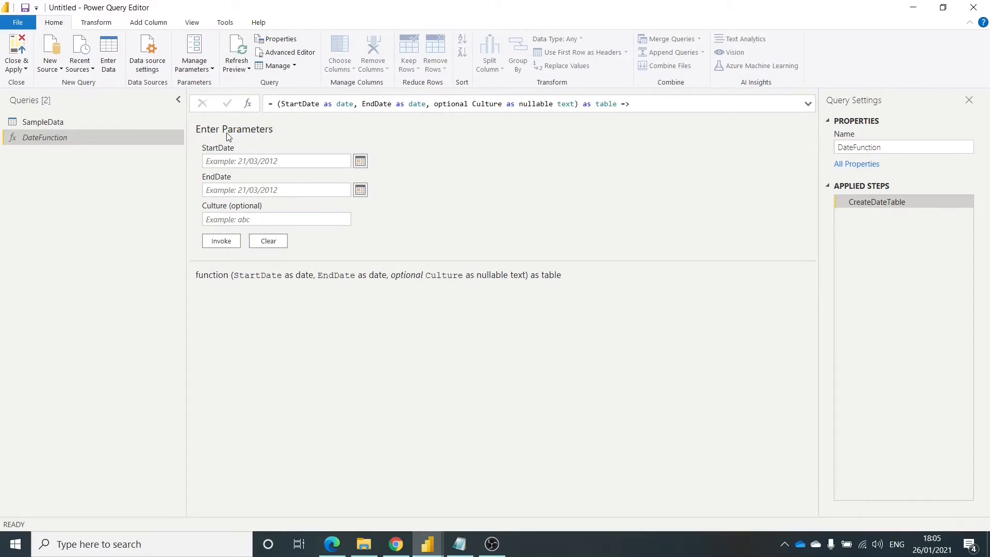
- Fill in DateFunction's parameters with StartDate 04/01/2021, EndDate 30/01/2021 and Culture en-GB
{"action": "left_click", "coordinate": [268, 160]}
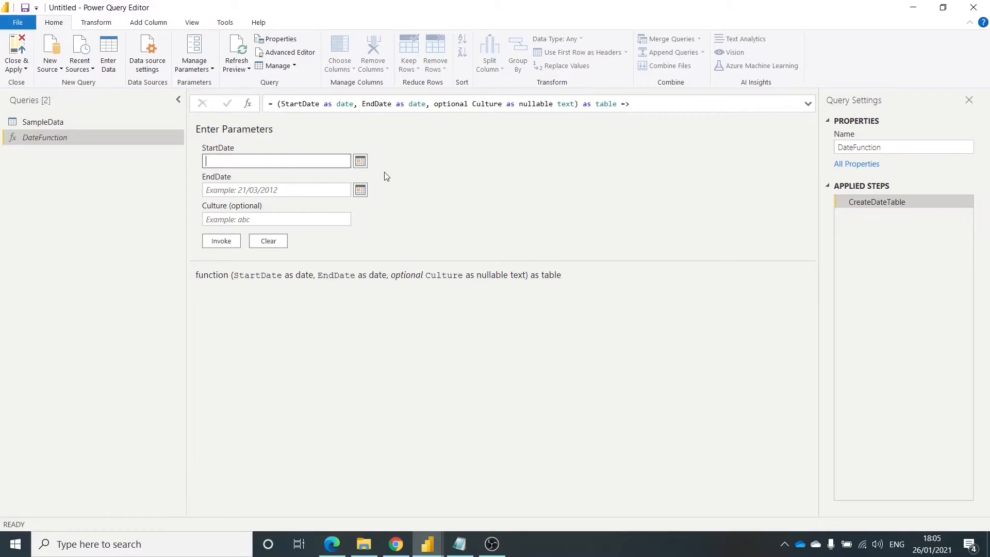
{"action": "left_click", "coordinate": [360, 161]}
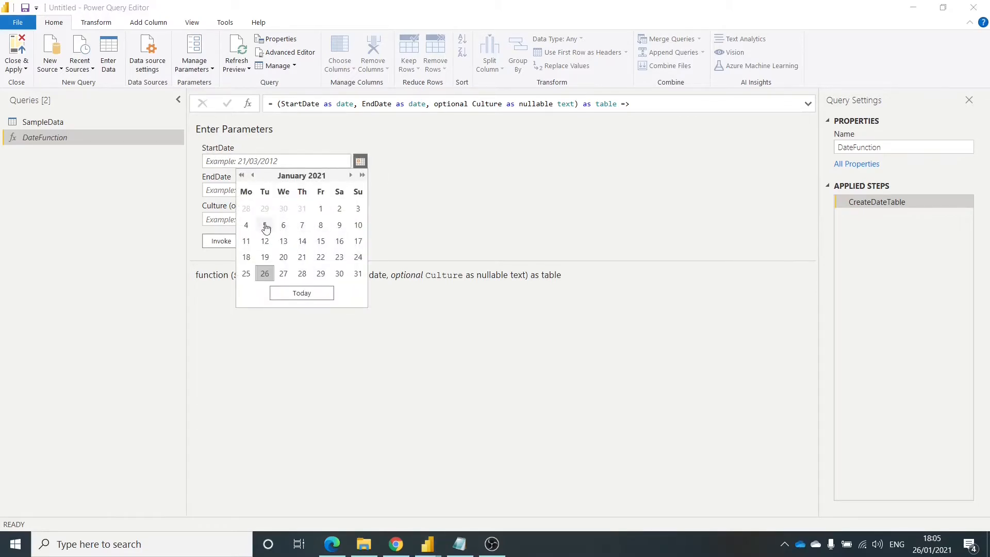
{"action": "left_click", "coordinate": [247, 226]}
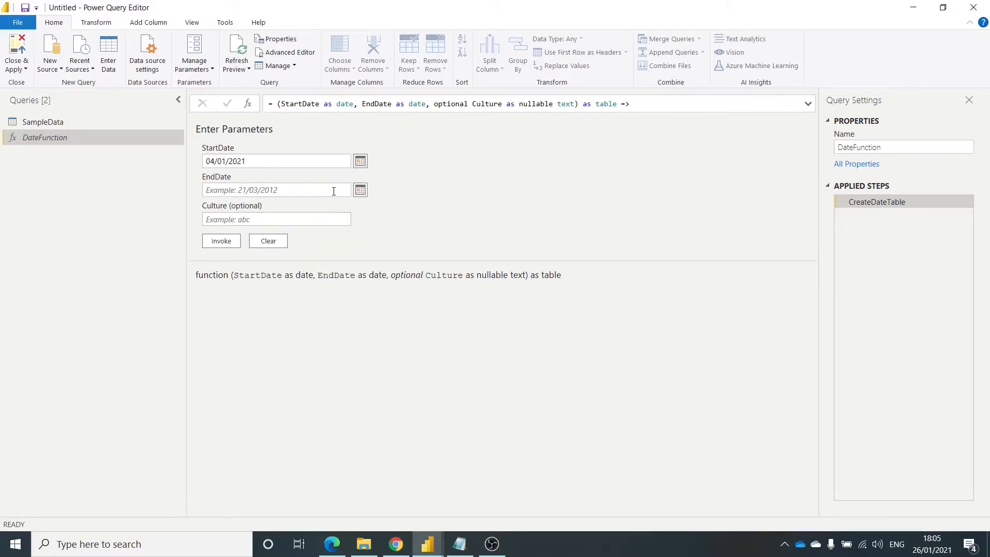
{"action": "left_click", "coordinate": [360, 190]}
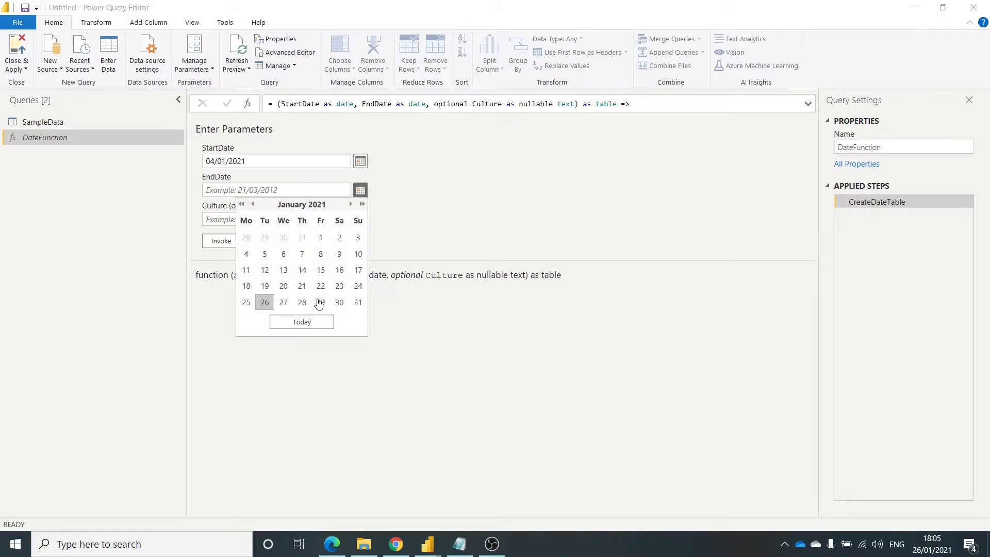
{"action": "left_click", "coordinate": [339, 302]}
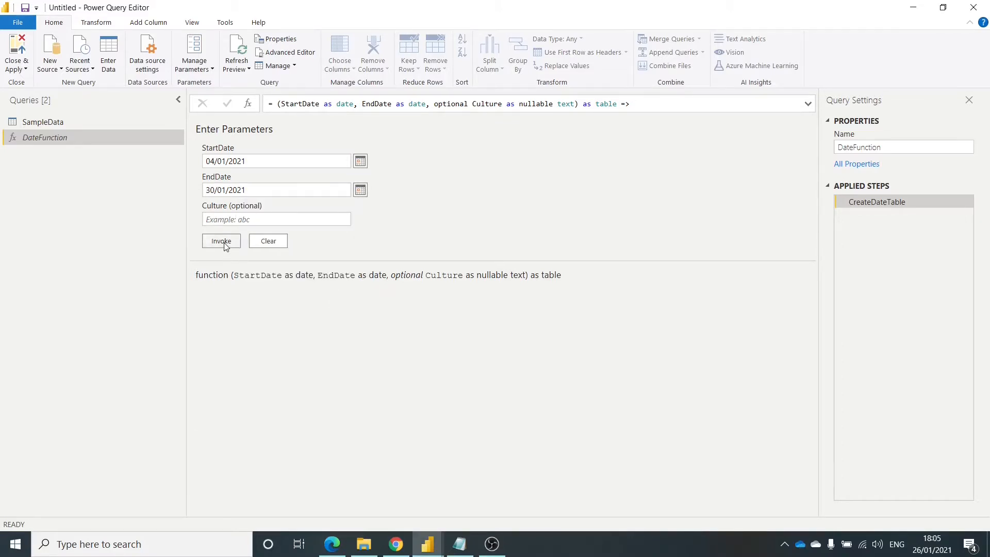
{"action": "left_click", "coordinate": [227, 219]}
{"action": "type", "text": "en-GB"}
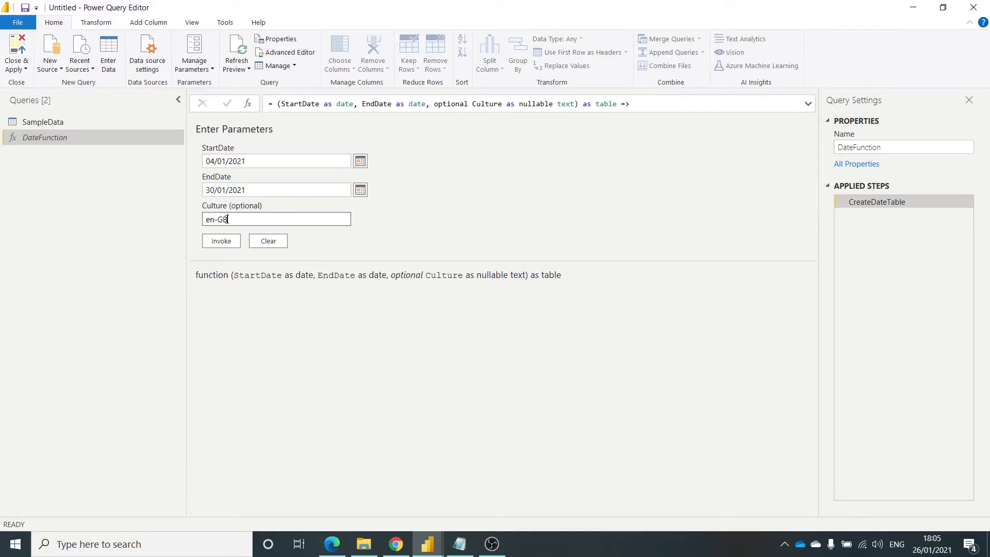
- Invoke DateFunction with the entered parameters and look through the rows and columns of the generated date table
{"action": "left_click", "coordinate": [220, 242]}
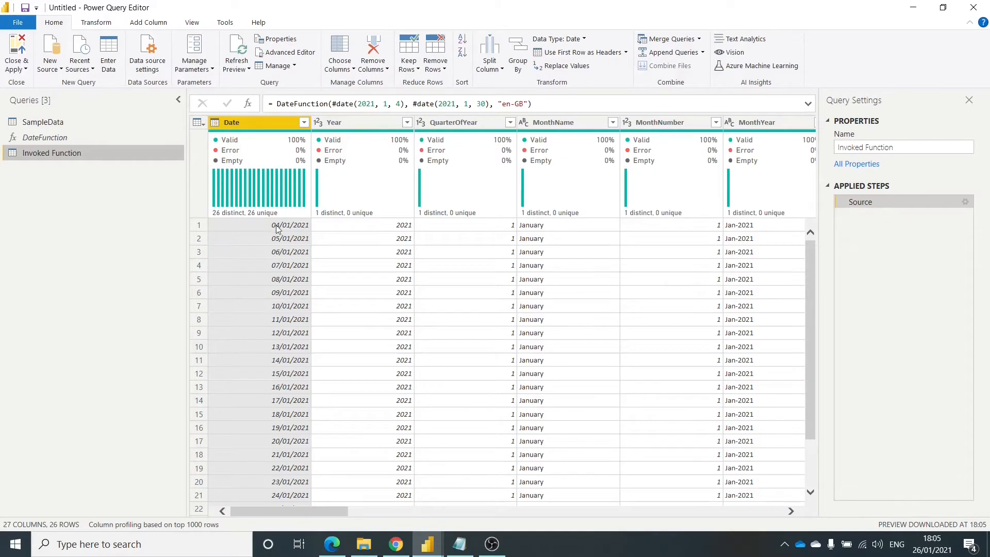
{"action": "scroll", "coordinate": [280, 227], "scroll_direction": "down", "scroll_amount": 2}
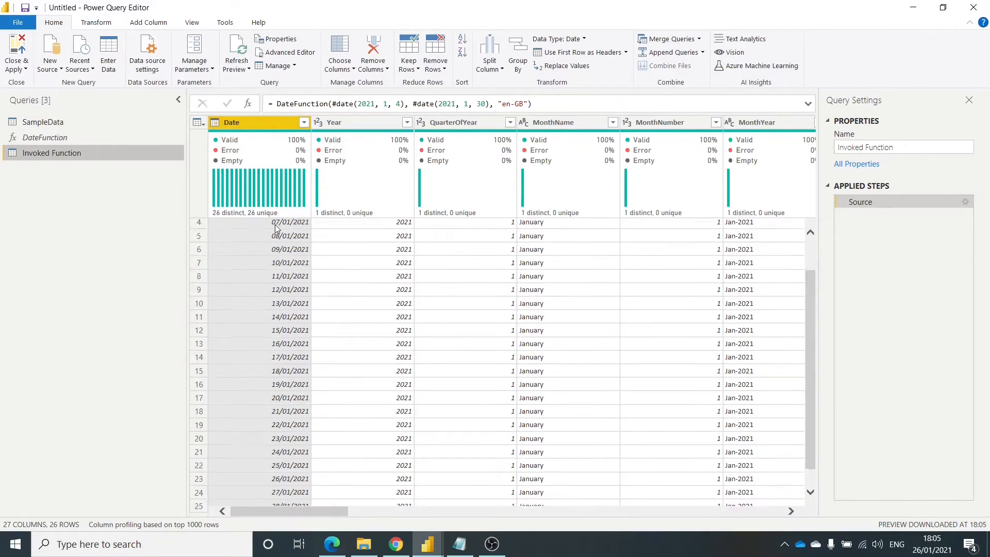
{"action": "scroll", "coordinate": [287, 372], "scroll_direction": "up", "scroll_amount": 2}
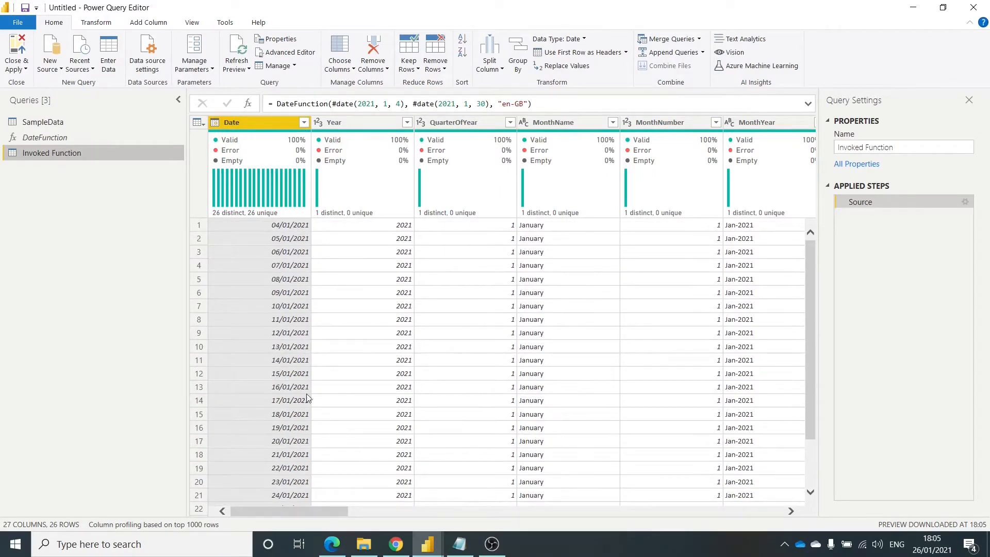
{"action": "left_click_drag", "start_coordinate": [309, 511], "coordinate": [355, 491]}
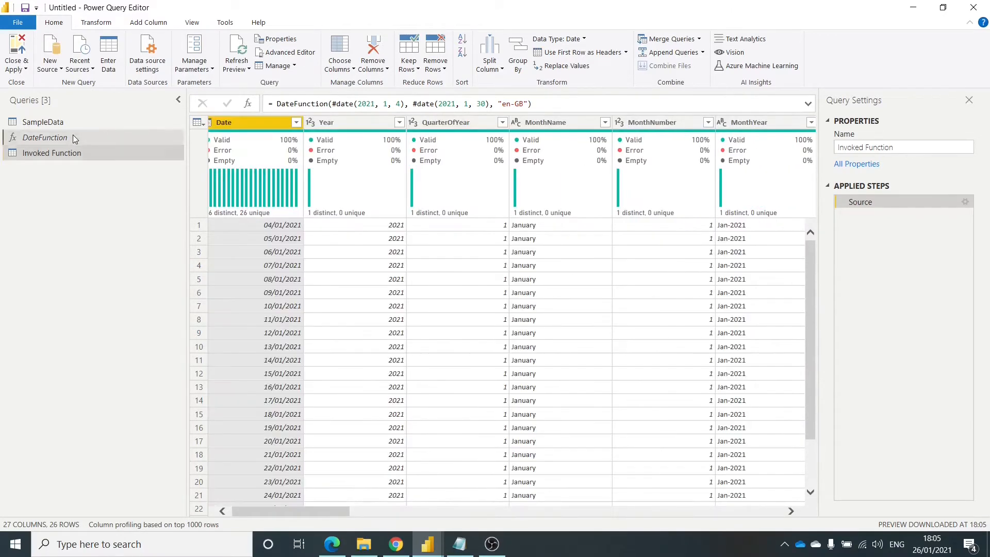
- Review DateFunction's StartDate, EndDate and Culture parameters and the createdDate column in SampleData without changing anything
{"action": "left_click", "coordinate": [73, 137]}
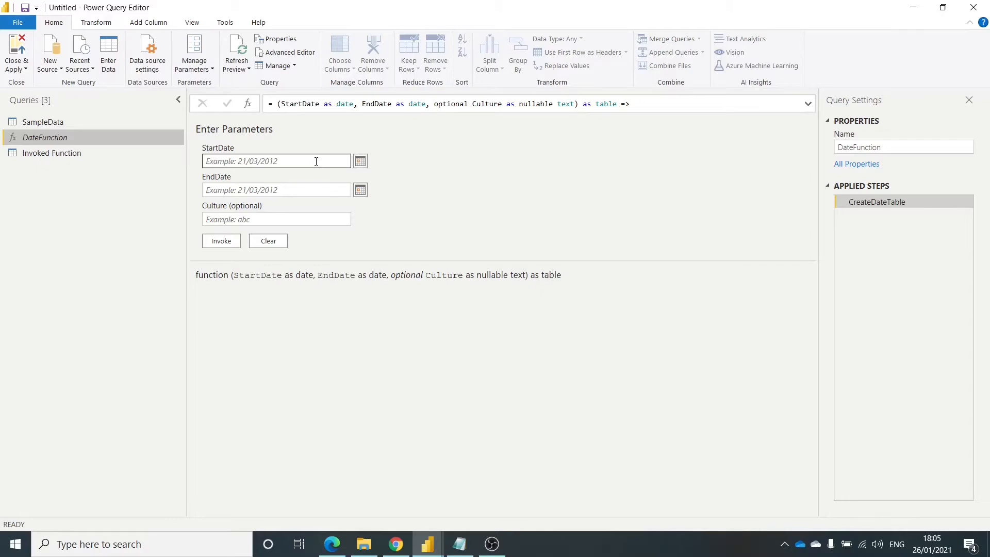
{"action": "left_click", "coordinate": [316, 161]}
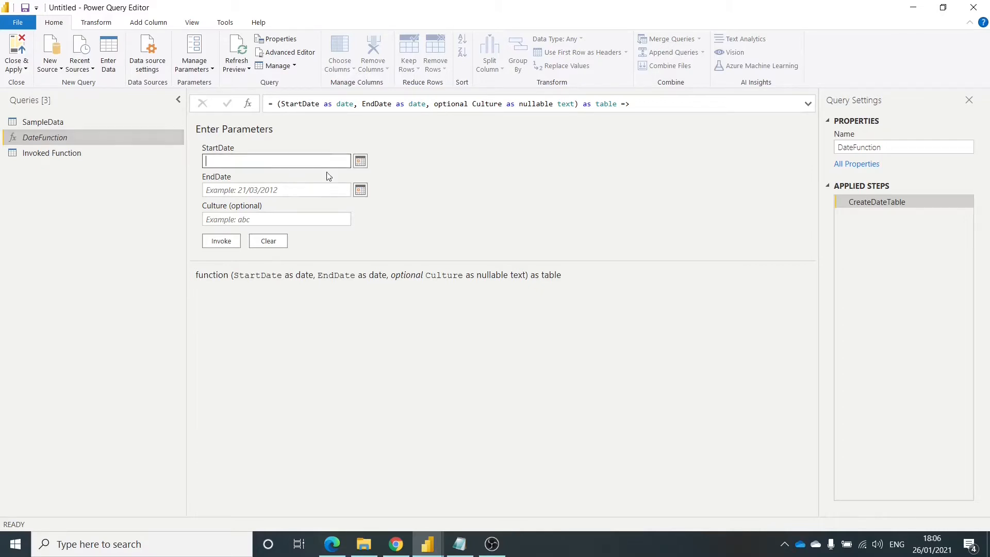
{"action": "left_click", "coordinate": [309, 190]}
{"action": "left_click", "coordinate": [305, 222]}
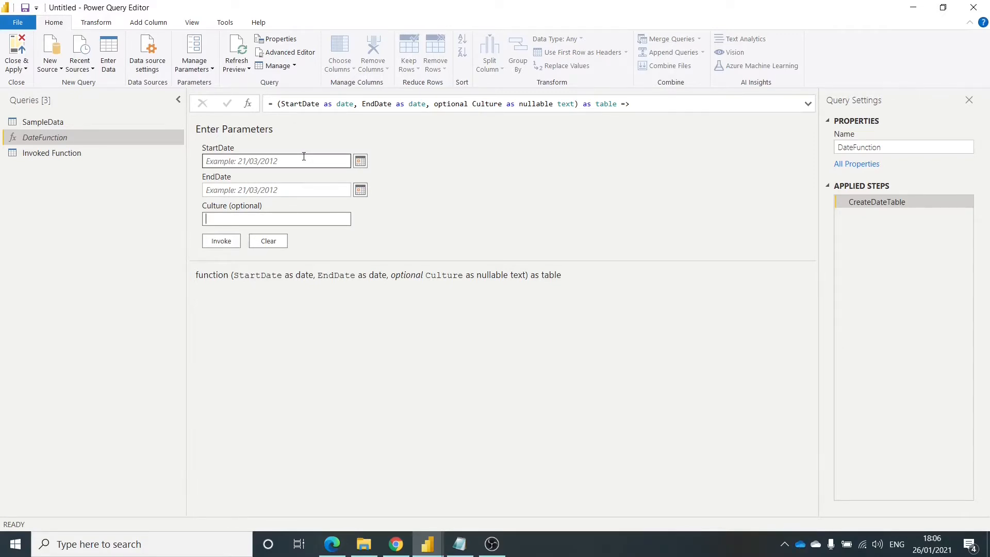
{"action": "left_click", "coordinate": [143, 122]}
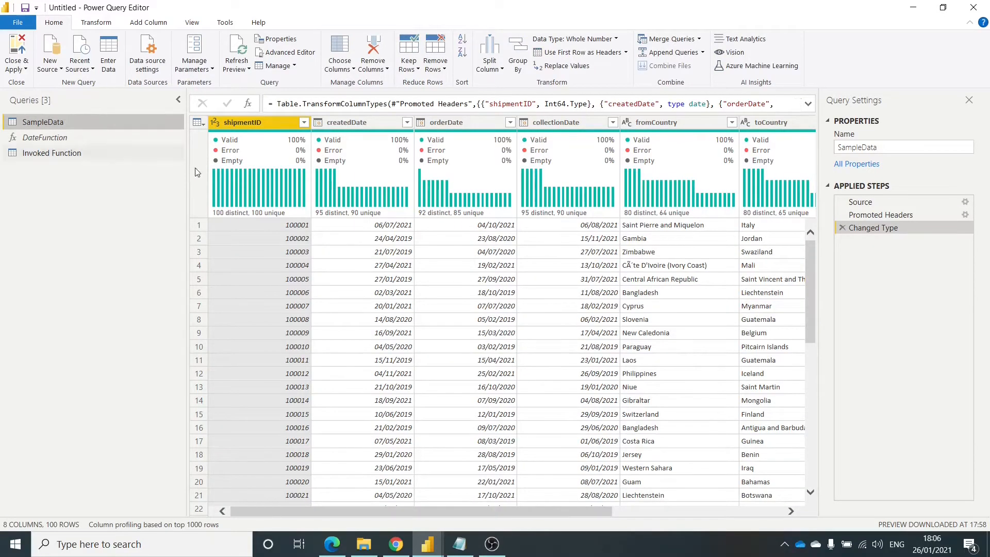
{"action": "left_click", "coordinate": [407, 122]}
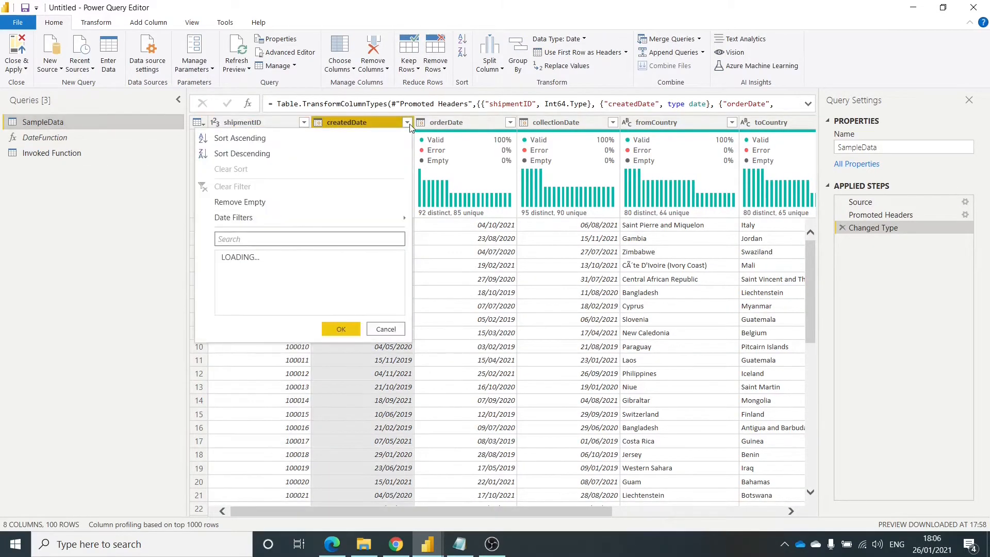
{"action": "left_click", "coordinate": [436, 292]}
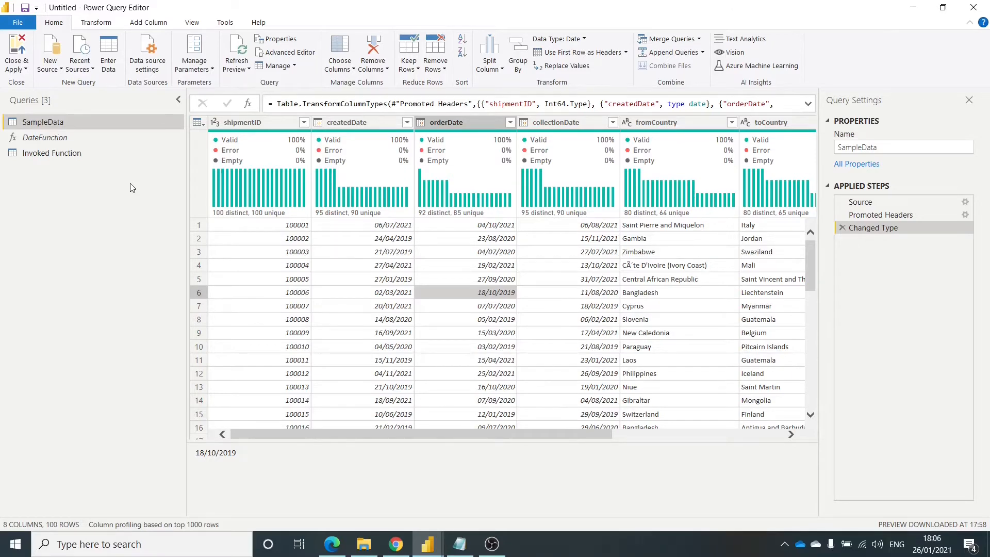
- Delete the Invoked Function query
{"action": "left_click", "coordinate": [82, 155]}
{"action": "right_click", "coordinate": [83, 155]}
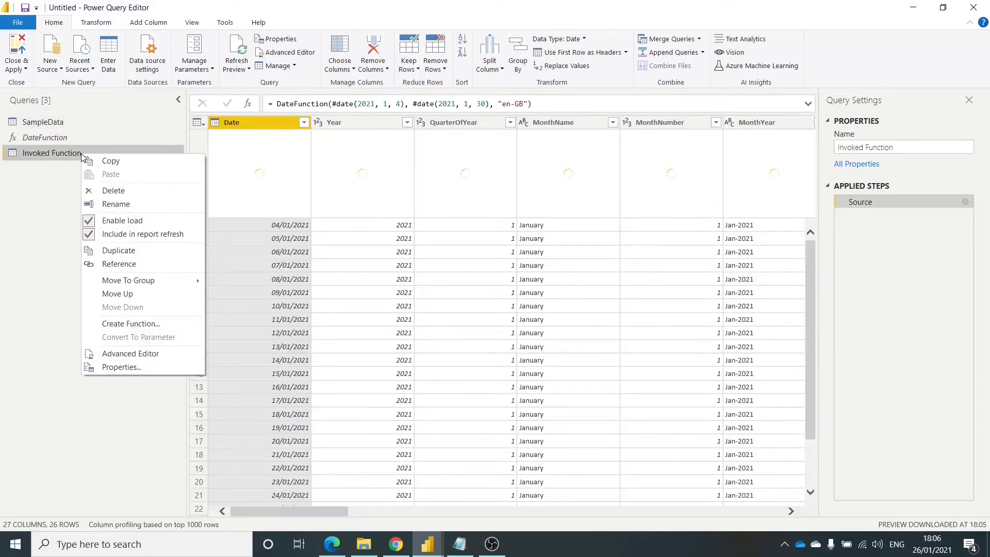
{"action": "left_click", "coordinate": [132, 189]}
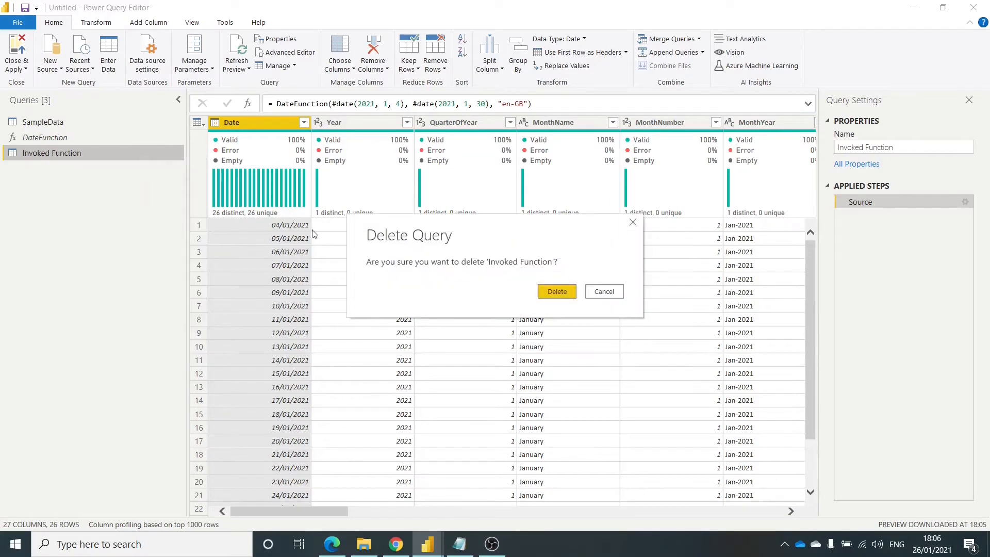
{"action": "left_click", "coordinate": [556, 292]}
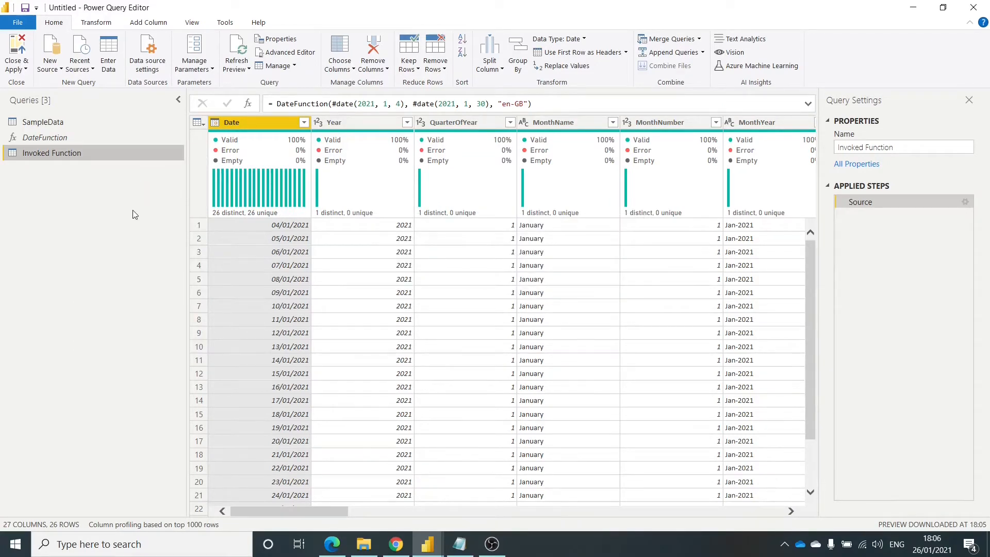
{"action": "key", "text": "Delete"}
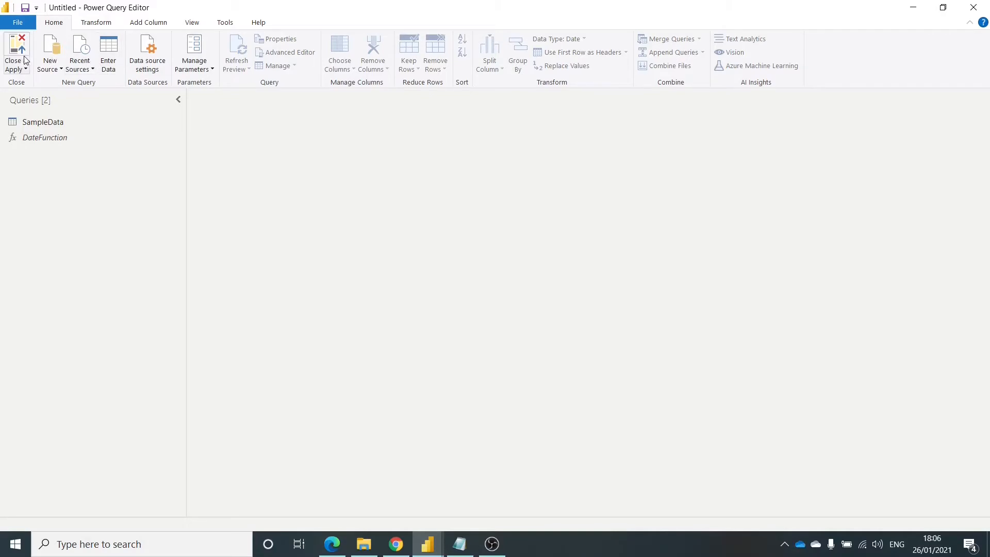
- Add a new blank query with the formula = SampleData[CreatedDate]
{"action": "left_click", "coordinate": [50, 57]}
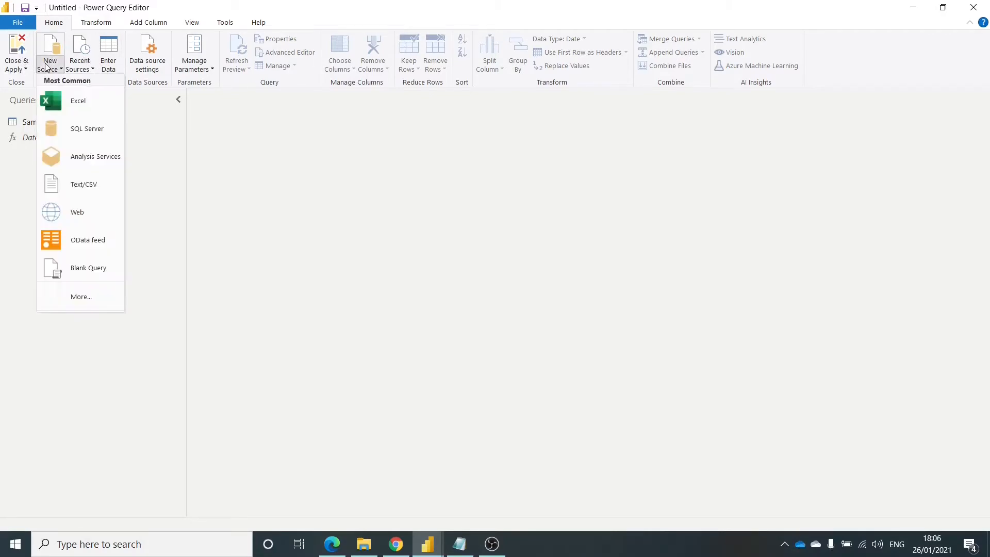
{"action": "left_click", "coordinate": [101, 269]}
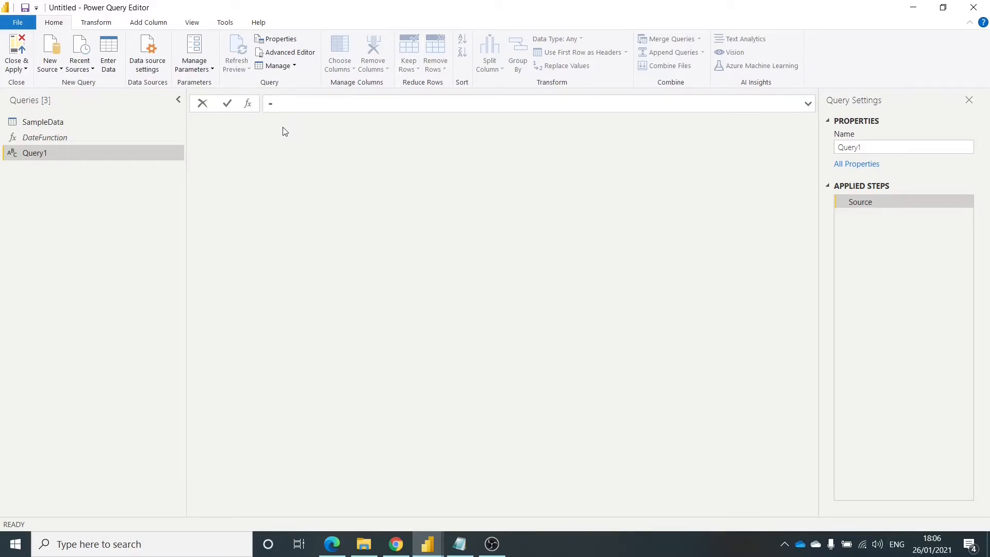
{"action": "type", "text": "SampleData"}
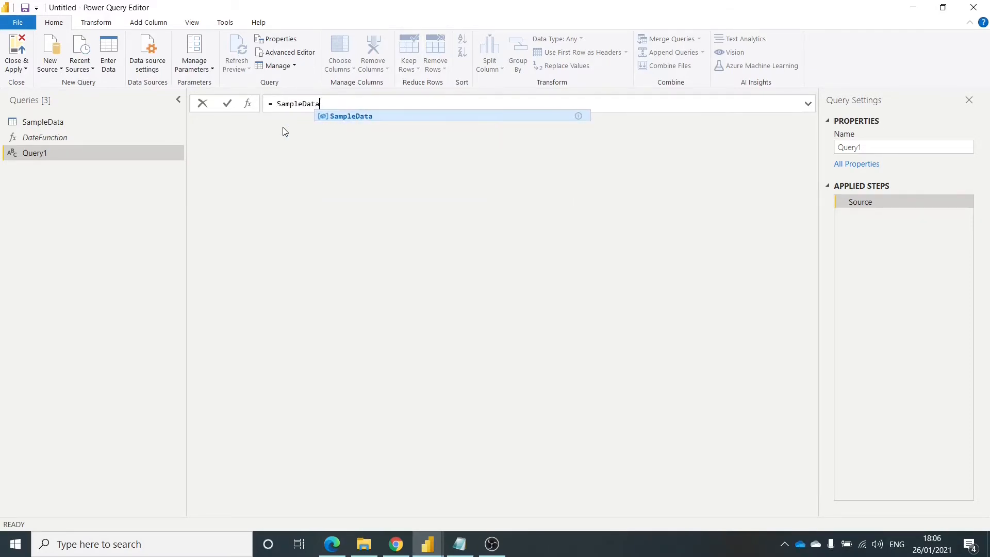
{"action": "type", "text": "["}
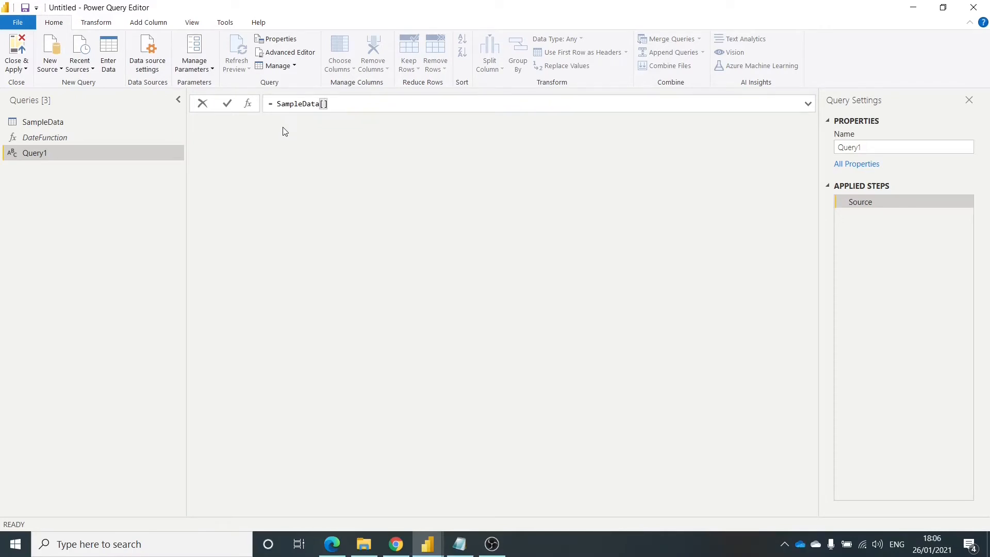
{"action": "type", "text": "CreatedDate"}
{"action": "key", "text": "Return"}
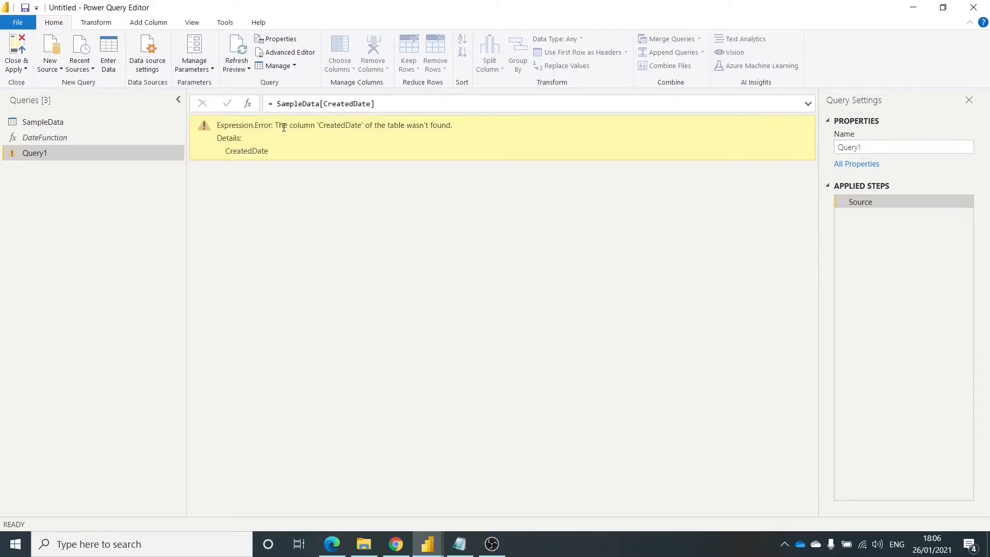
- Check the date column's name in SampleData and correct the new query's formula to = SampleData[createdDate]
{"action": "left_click", "coordinate": [70, 123]}
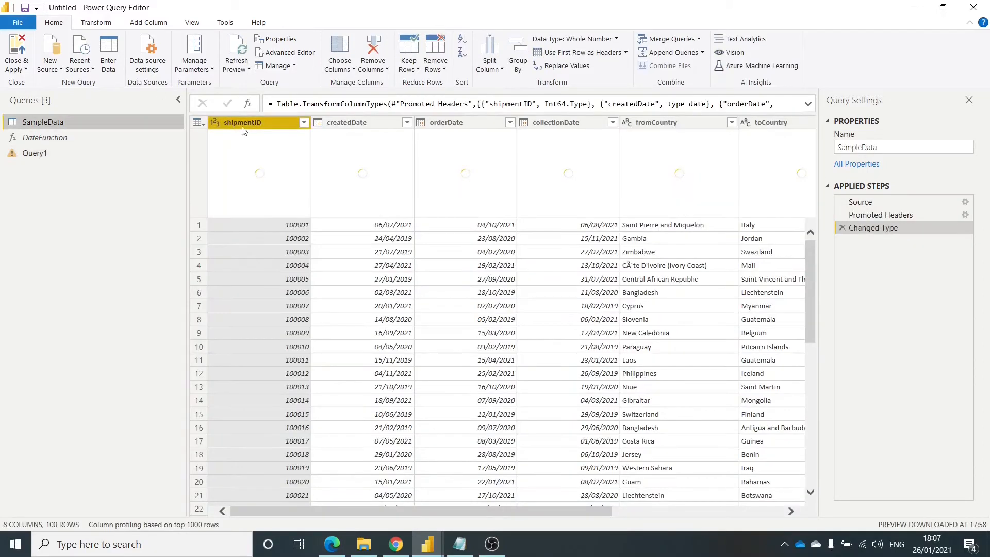
{"action": "left_click", "coordinate": [62, 153]}
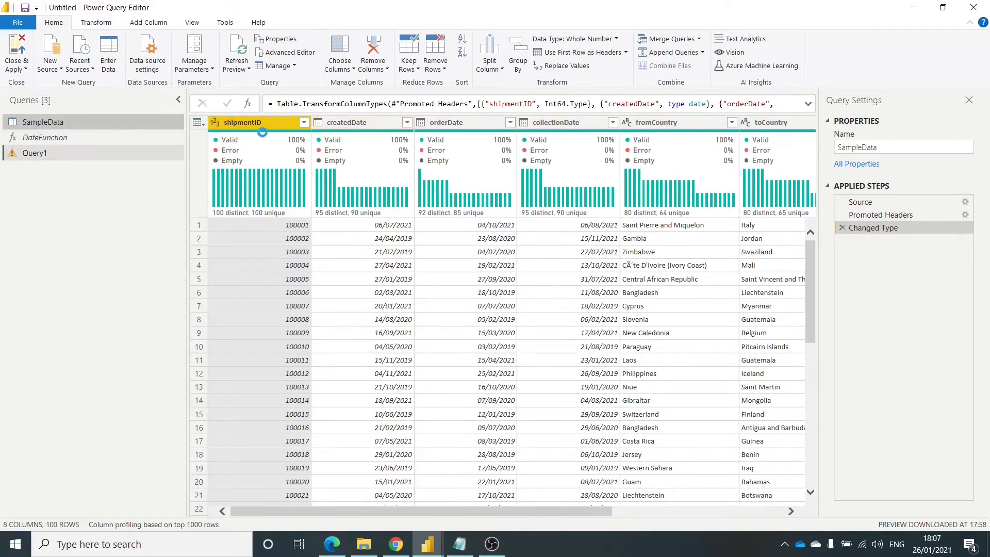
{"action": "left_click", "coordinate": [332, 103]}
{"action": "left_click", "coordinate": [324, 104]}
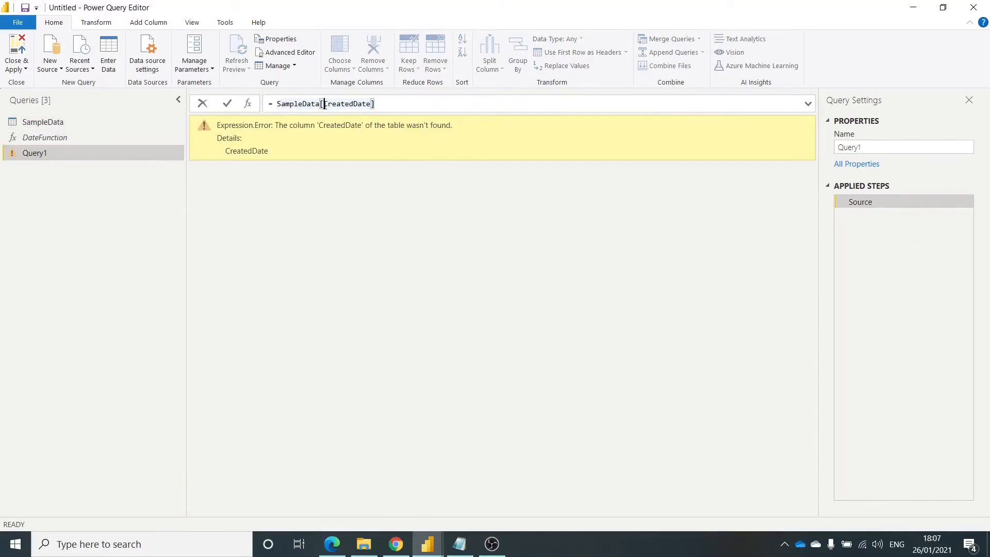
{"action": "key", "text": "Delete"}
{"action": "type", "text": "c"}
{"action": "key", "text": "Return"}
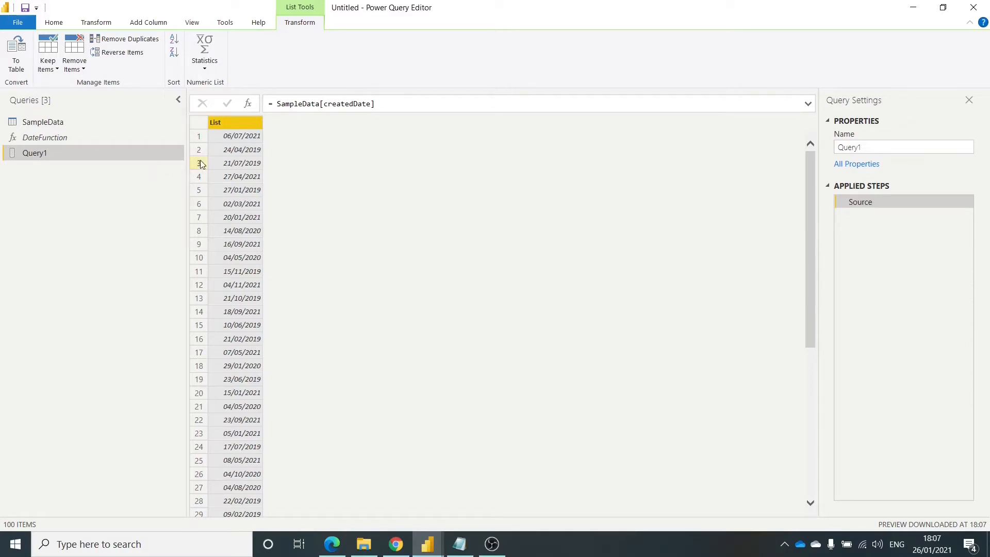
- Check DateFunction's parameter names and rename the createdDate list query to StartDate
{"action": "left_click", "coordinate": [840, 148]}
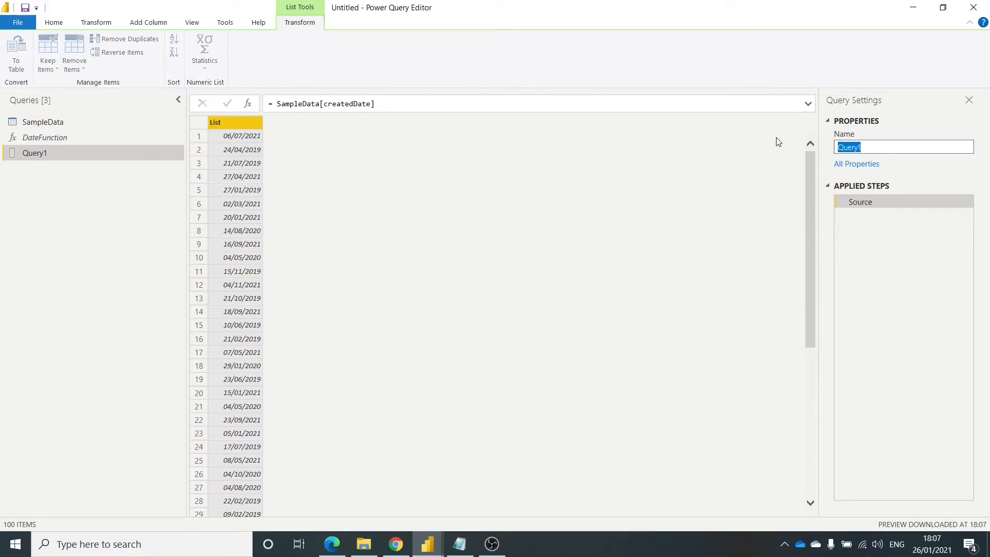
{"action": "left_click", "coordinate": [32, 140]}
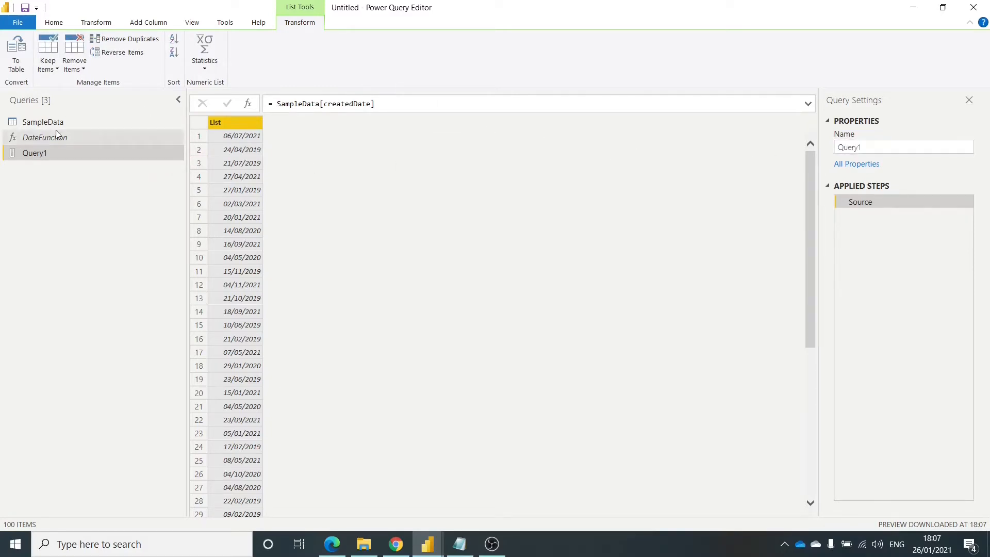
{"action": "left_click", "coordinate": [68, 141]}
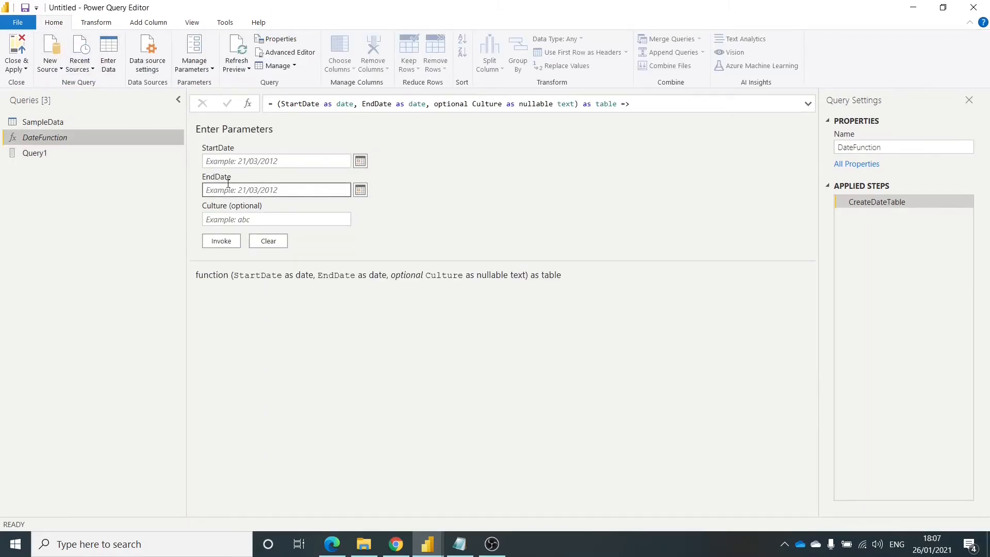
{"action": "left_click", "coordinate": [57, 155]}
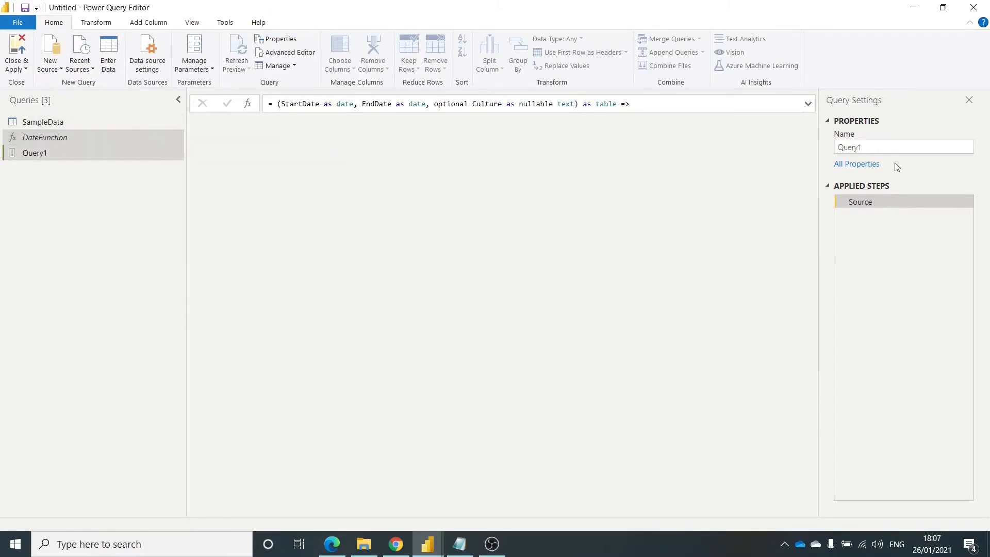
{"action": "left_click", "coordinate": [865, 147]}
{"action": "type", "text": "StartDate"}
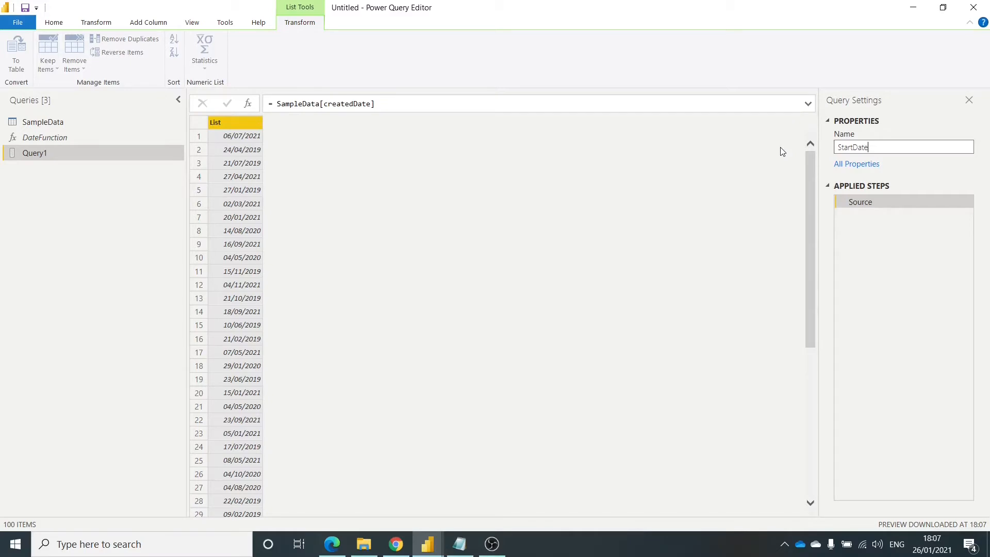
{"action": "key", "text": "Return"}
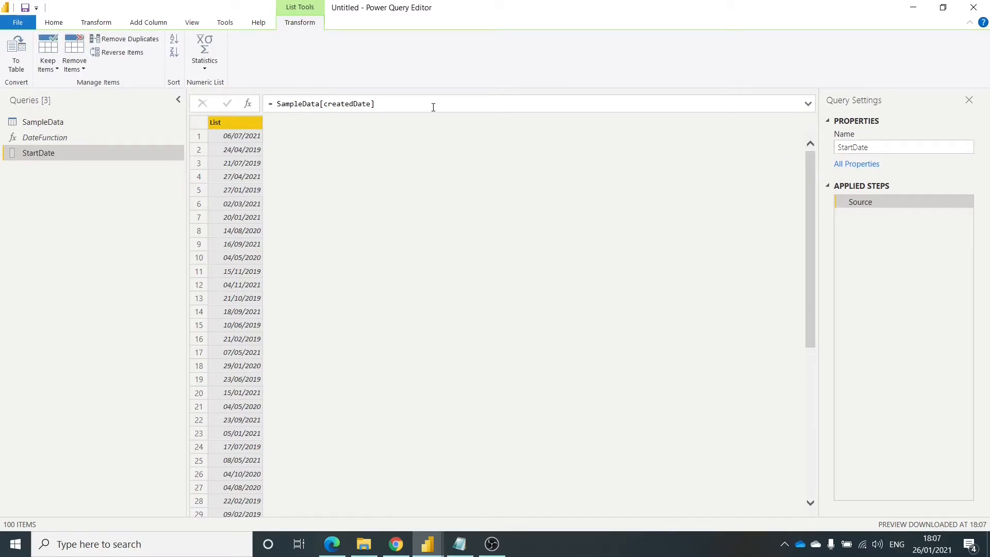
- Wrap the StartDate query's formula in List.Min so it reads = List.Min(SampleData[createdDate])
{"action": "left_click", "coordinate": [277, 100]}
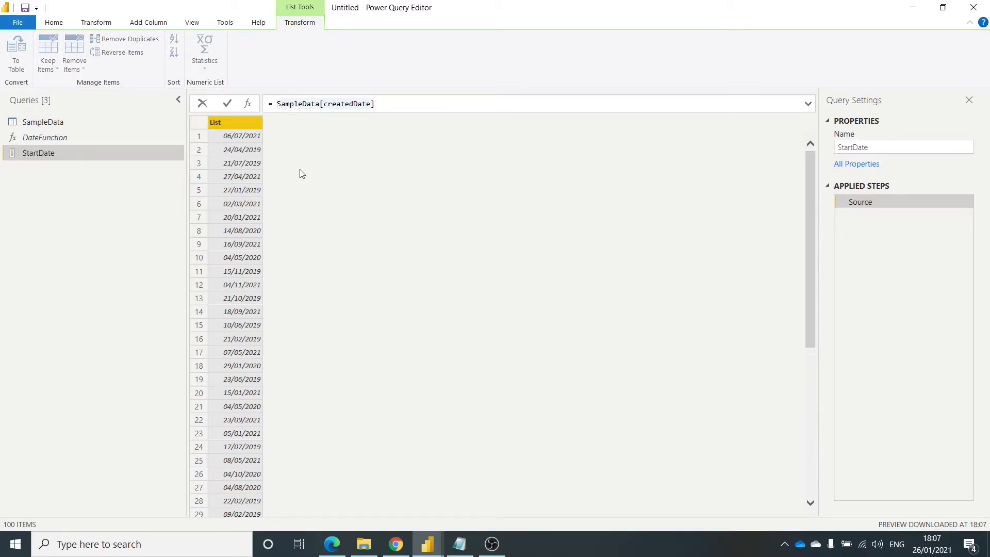
{"action": "type", "text": "List."}
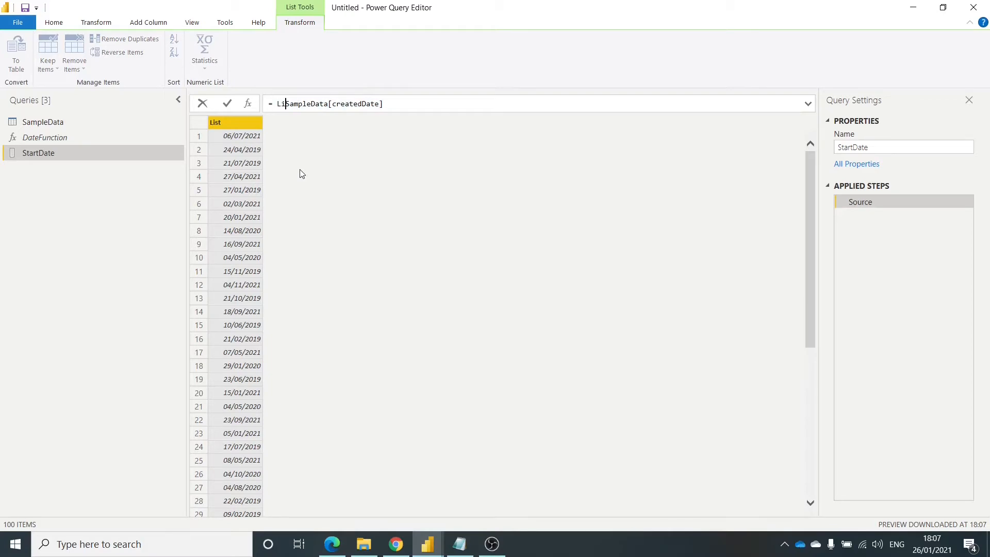
{"action": "type", "text": "Min"}
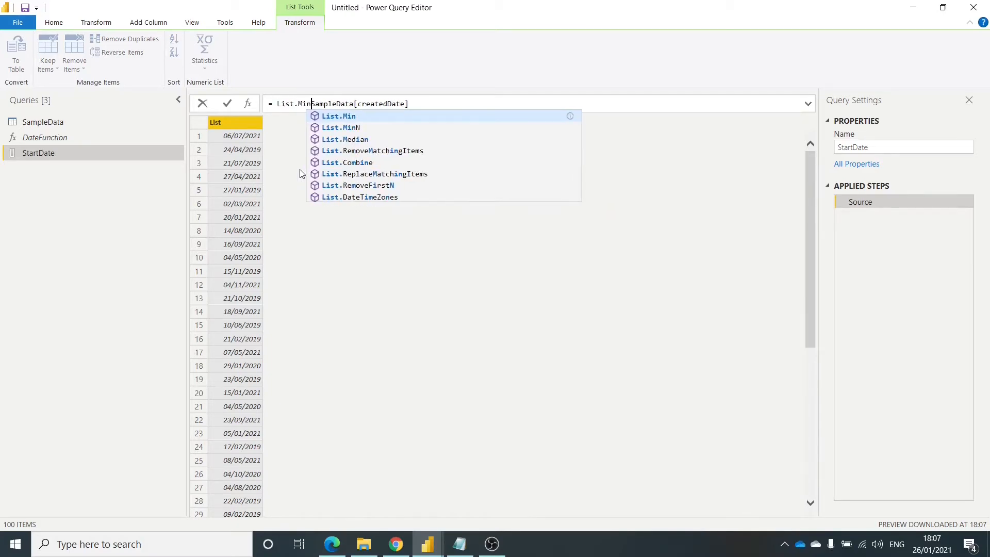
{"action": "type", "text": "("}
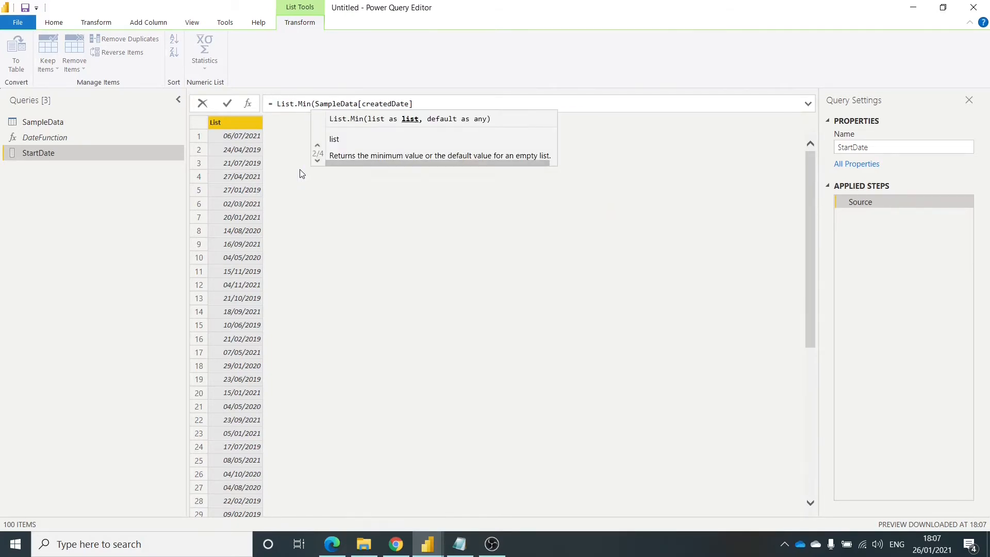
{"action": "left_click", "coordinate": [438, 102]}
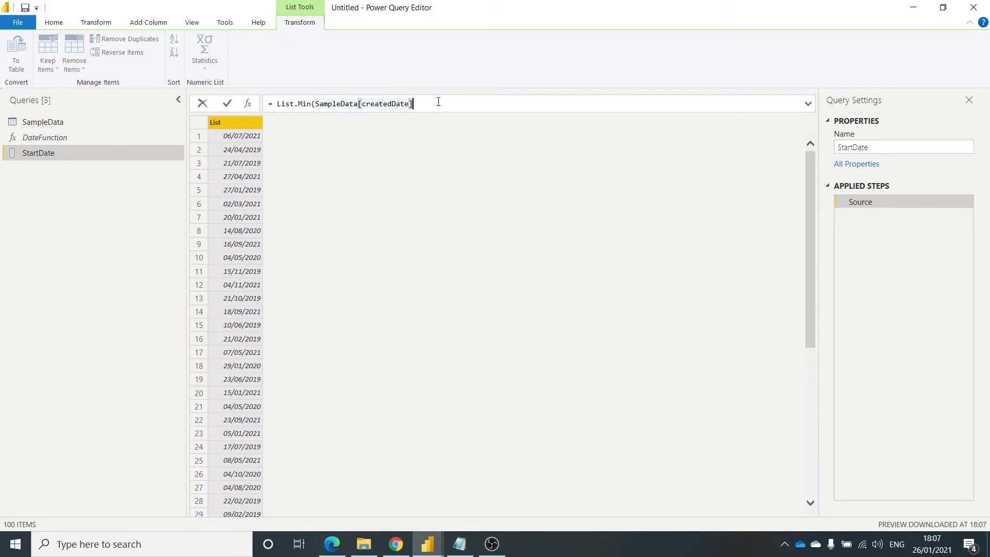
{"action": "type", "text": ")"}
{"action": "key", "text": "Return"}
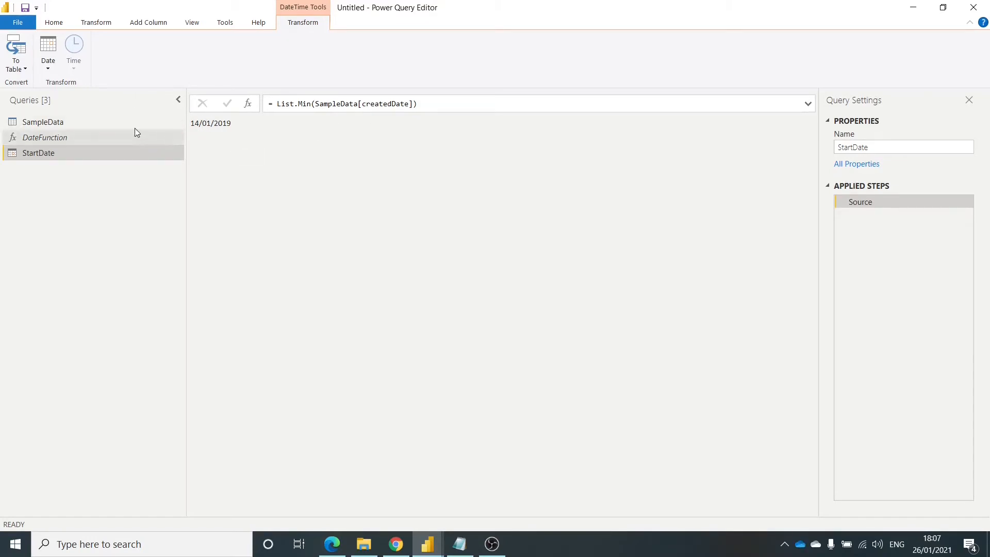
- Convert the StartDate query's result to a table and rename its column to StartDate
{"action": "left_click", "coordinate": [24, 50]}
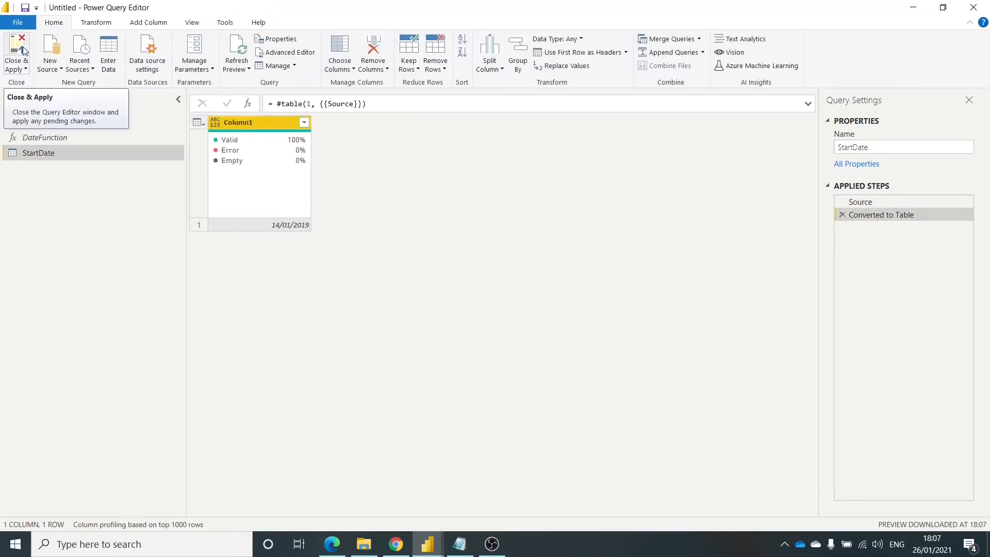
{"action": "double_click", "coordinate": [262, 124]}
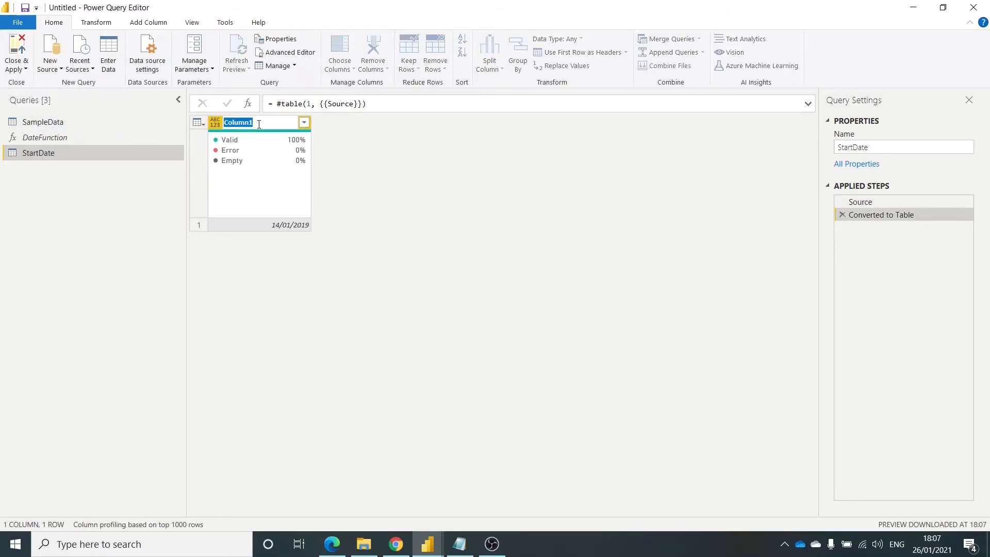
{"action": "type", "text": "StartDate"}
{"action": "key", "text": "Return"}
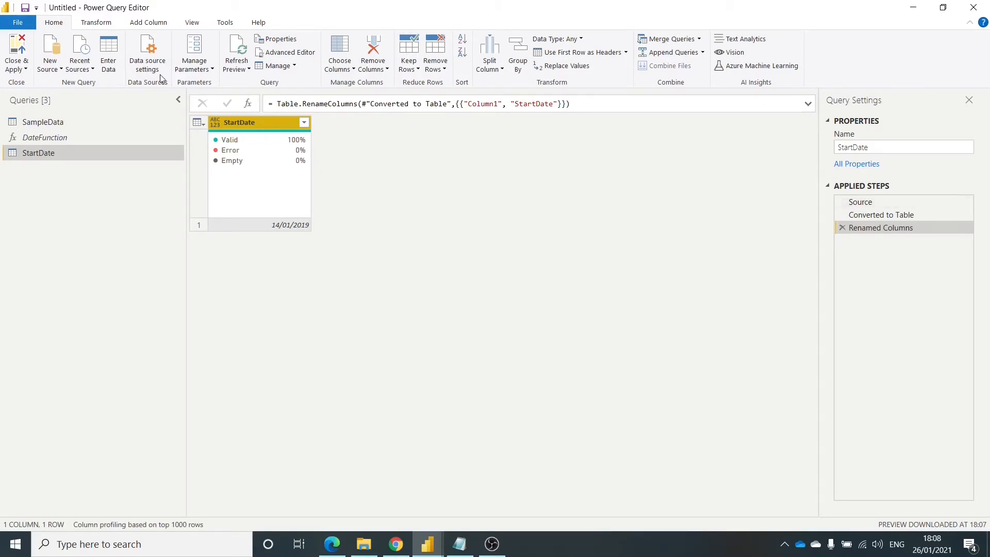
- Add a custom column named EndDate to the StartDate table with the formula = List.Max(SampleData[createdDate])
{"action": "left_click", "coordinate": [103, 23]}
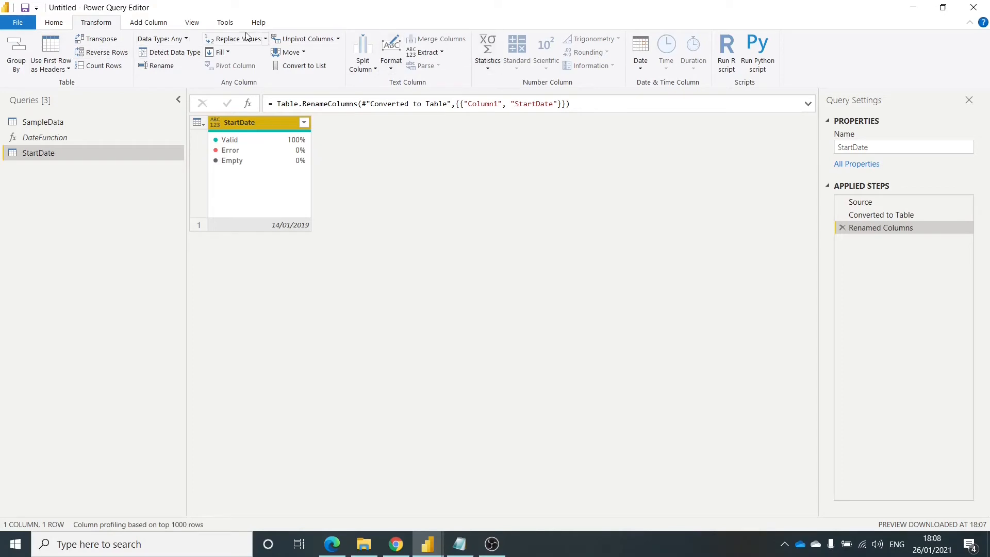
{"action": "left_click", "coordinate": [150, 25]}
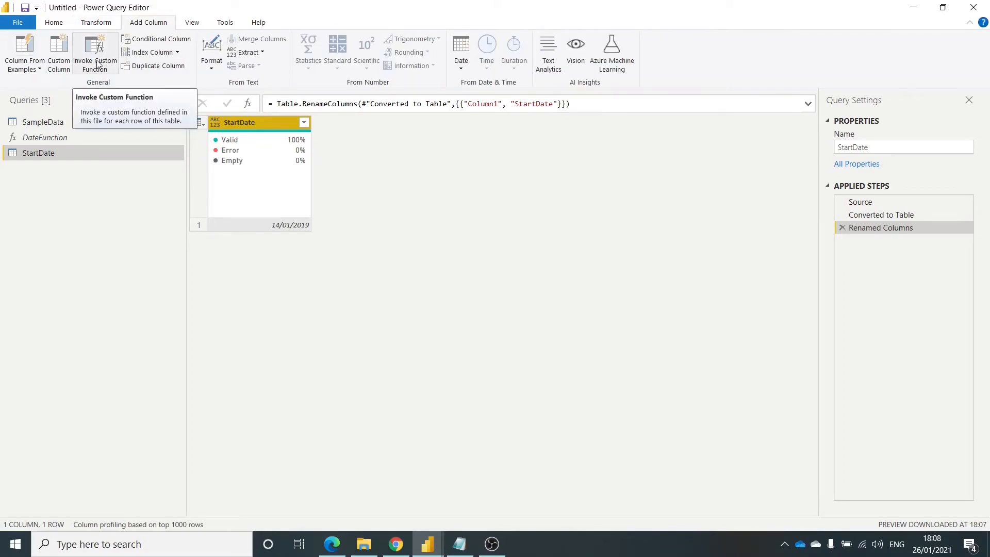
{"action": "left_click", "coordinate": [62, 61]}
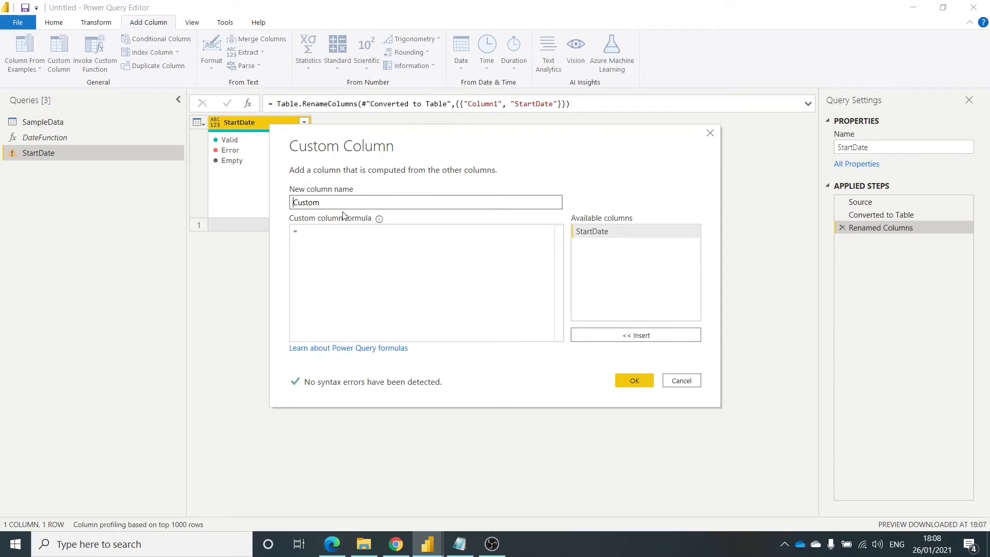
{"action": "type", "text": "Ed"}
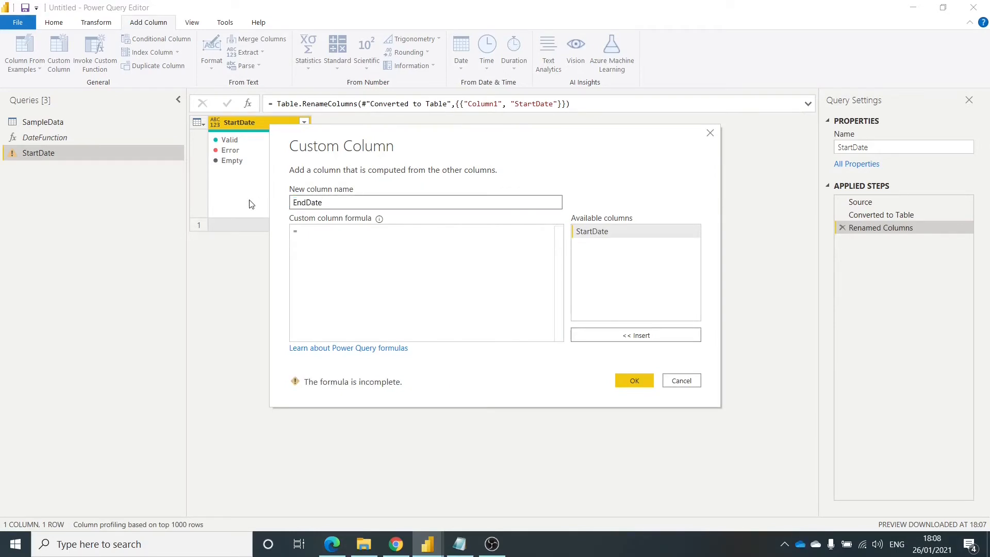
{"action": "left_click", "coordinate": [338, 230]}
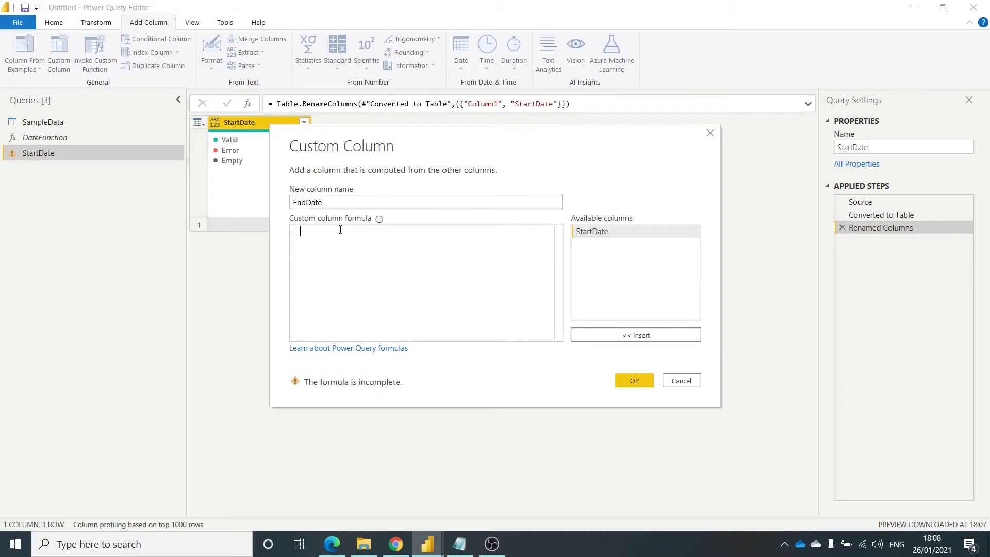
{"action": "type", "text": "List.M"}
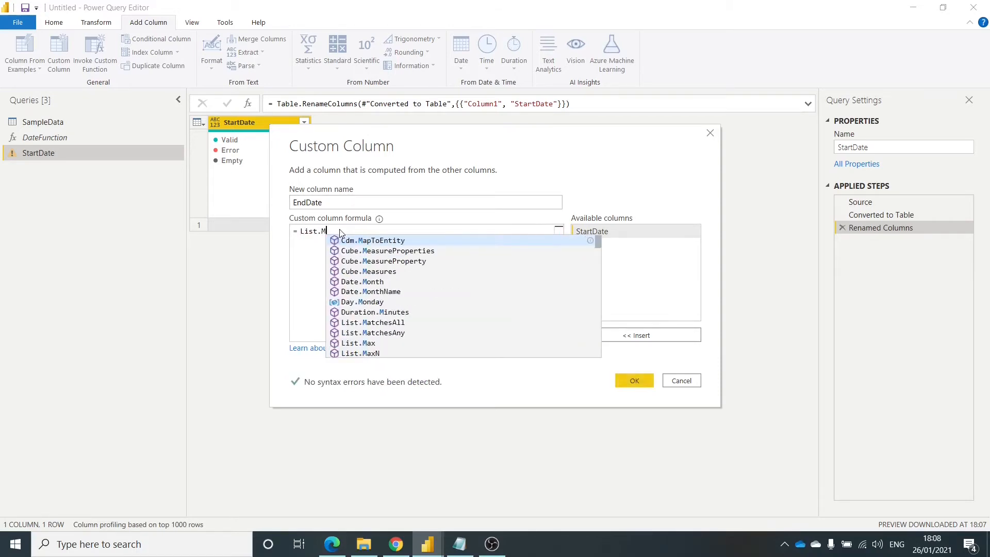
{"action": "type", "text": "ax("}
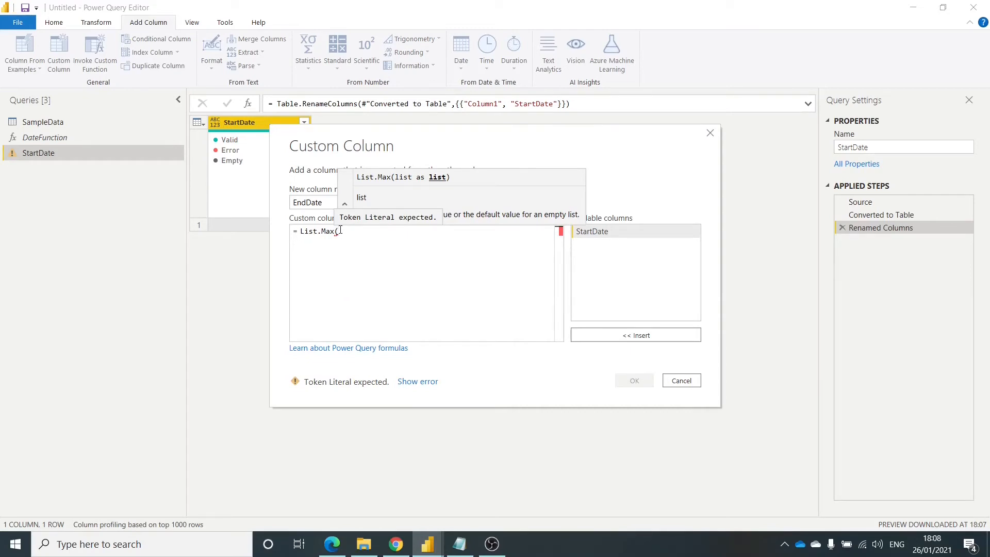
{"action": "type", "text": "SampleData"}
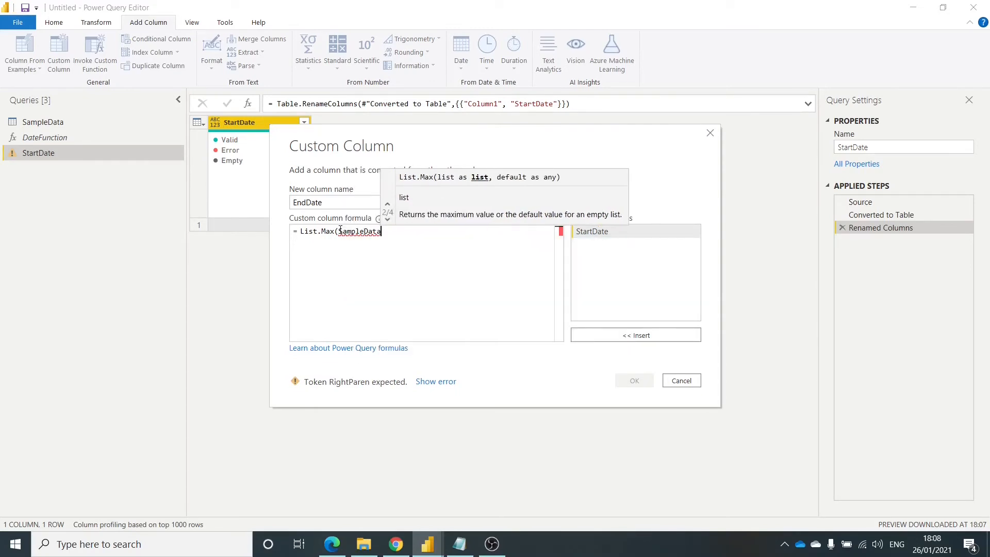
{"action": "type", "text": "[cr"}
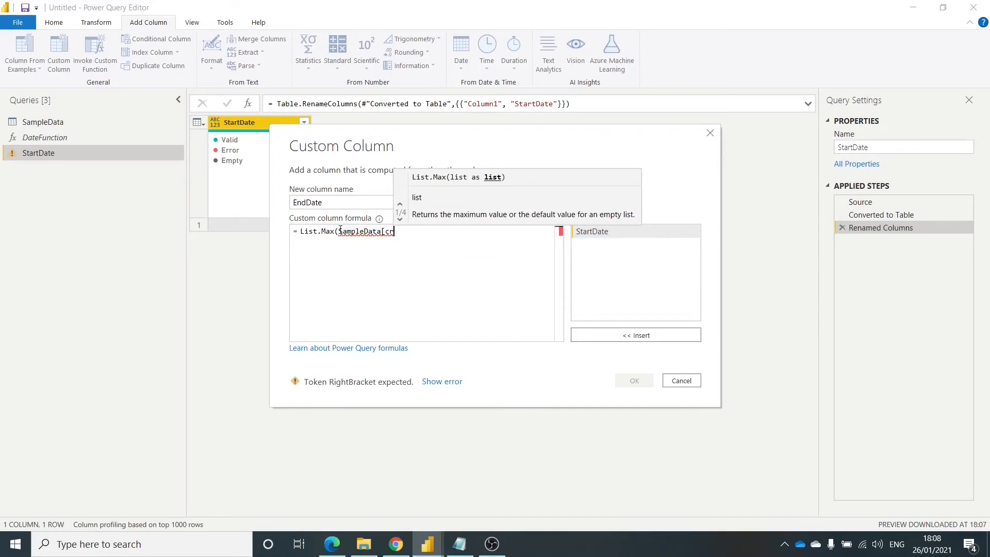
{"action": "type", "text": "eatedDate"}
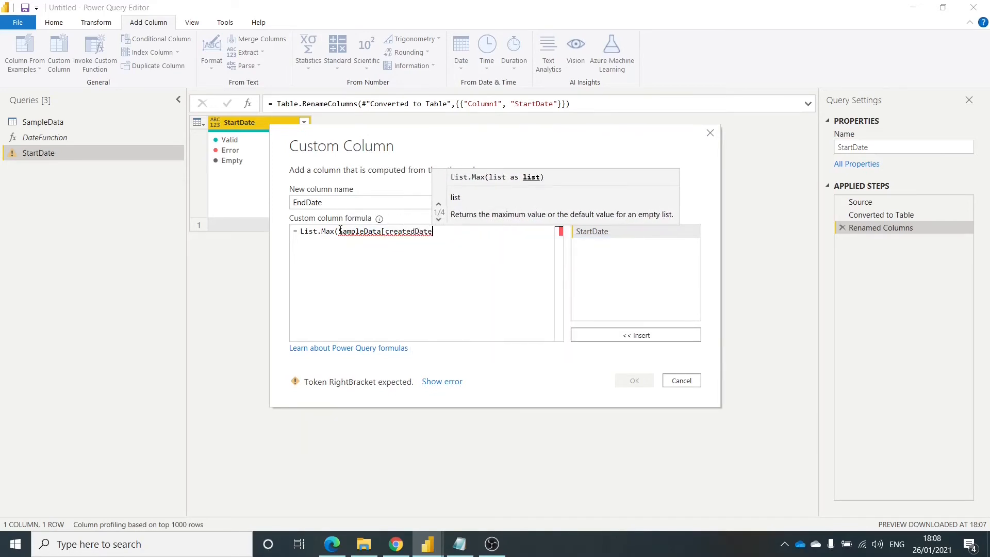
{"action": "type", "text": "],"}
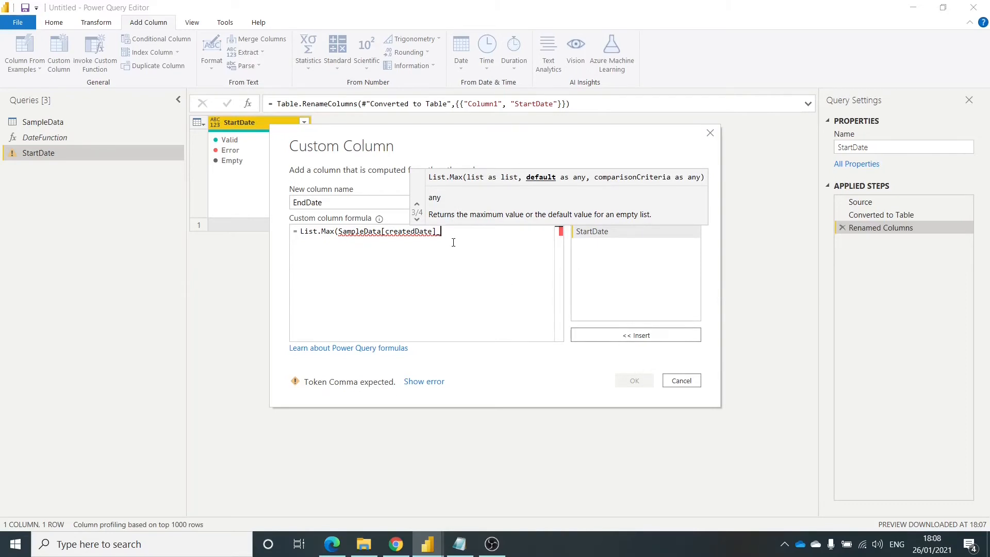
{"action": "key", "text": "BackSpace"}
{"action": "type", "text": ")"}
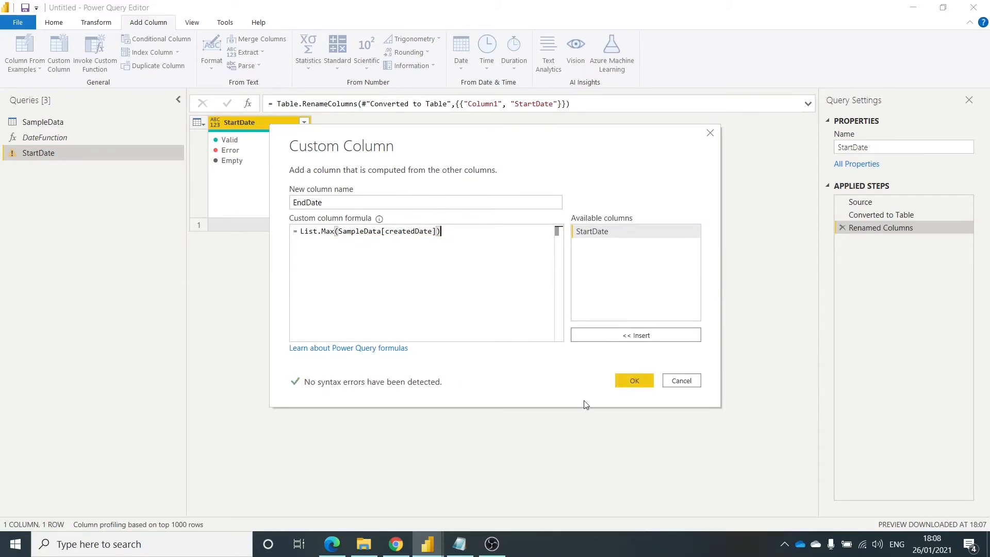
{"action": "left_click", "coordinate": [637, 380]}
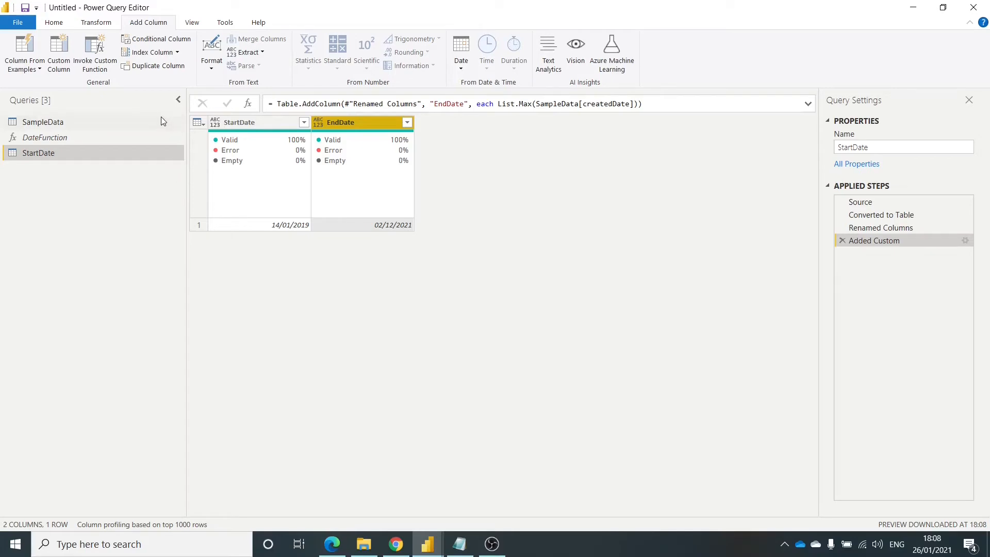
- Check DateFunction's third parameter and add a custom column named Culture with the formula = "en-GB" to the StartDate table
{"action": "left_click", "coordinate": [57, 143]}
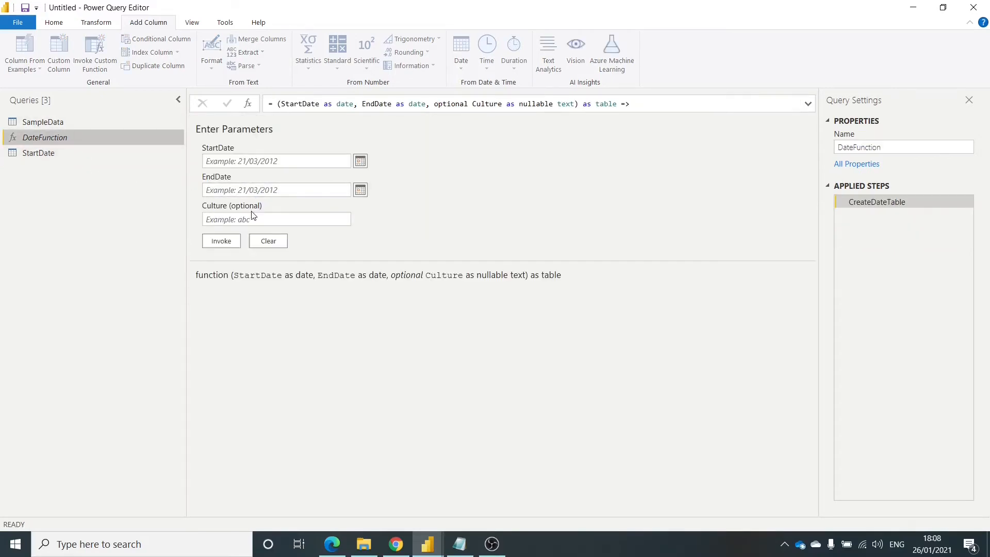
{"action": "left_click", "coordinate": [96, 157]}
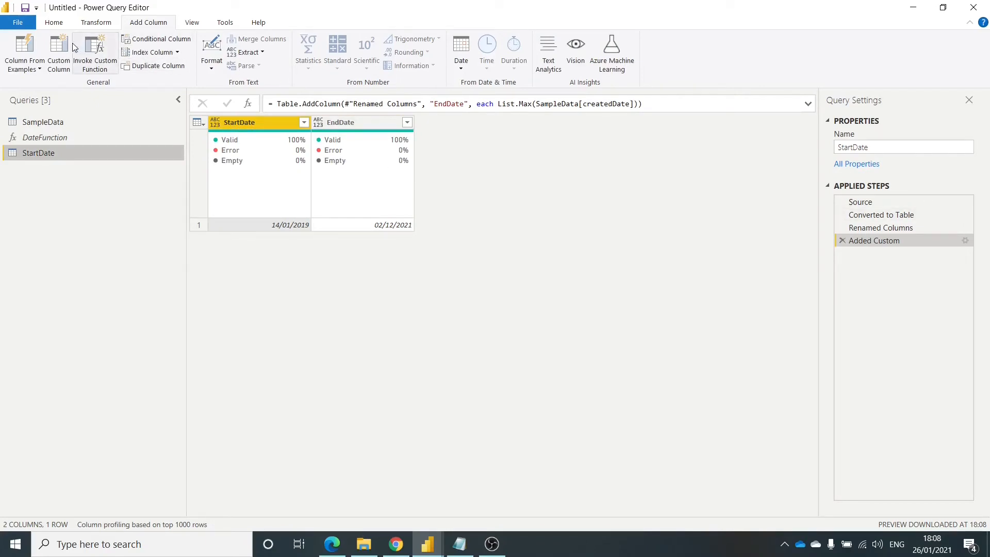
{"action": "left_click", "coordinate": [59, 51]}
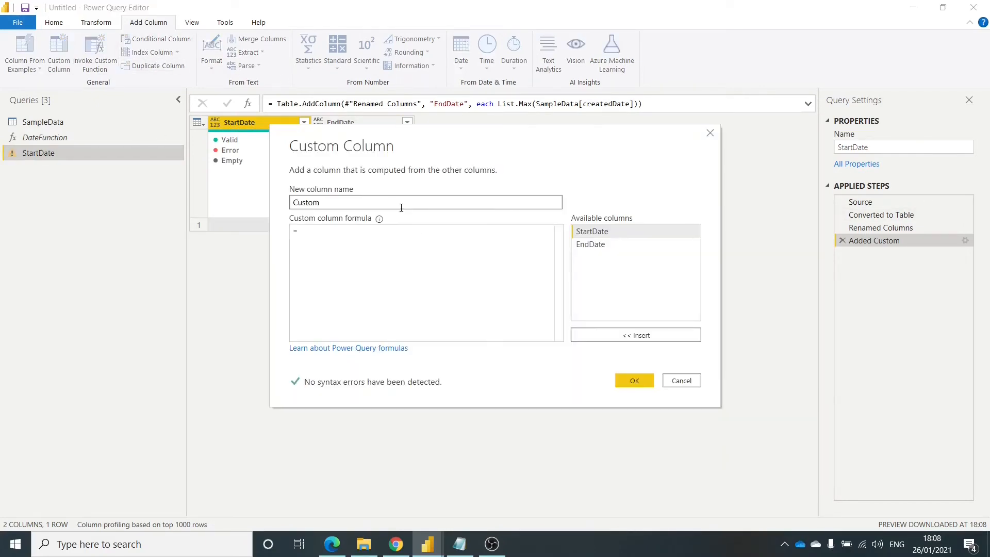
{"action": "type", "text": "Culture"}
{"action": "left_click", "coordinate": [336, 242]}
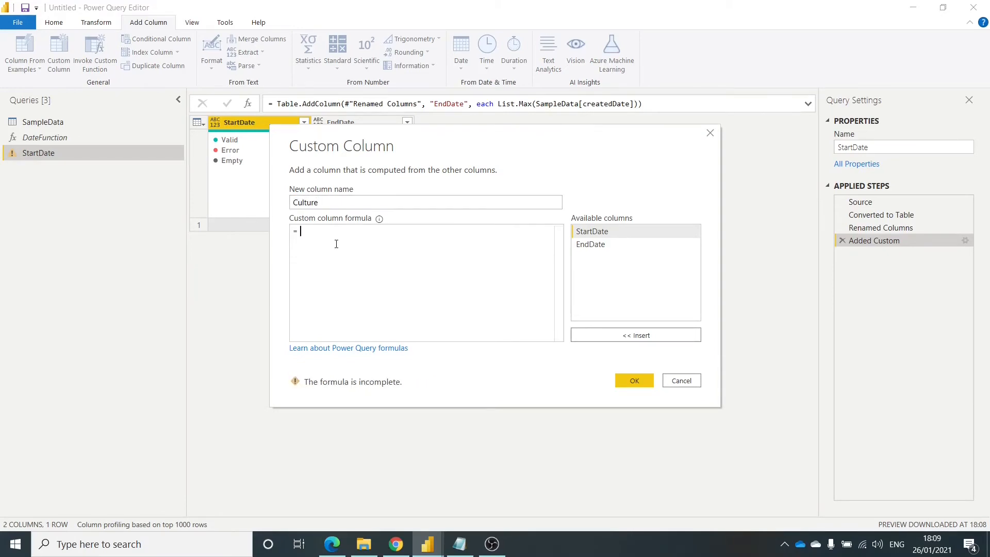
{"action": "type", "text": "en-GB\""}
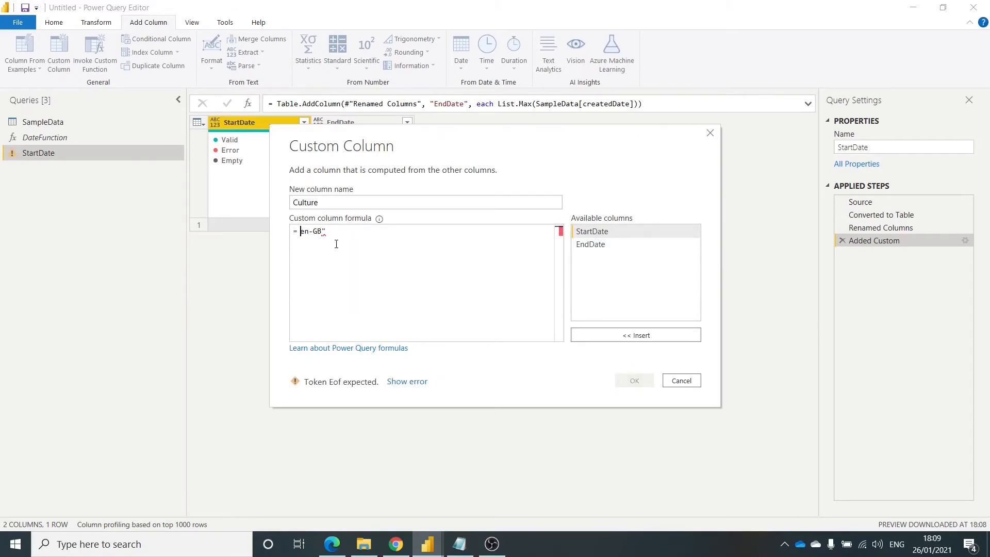
{"action": "type", "text": "\""}
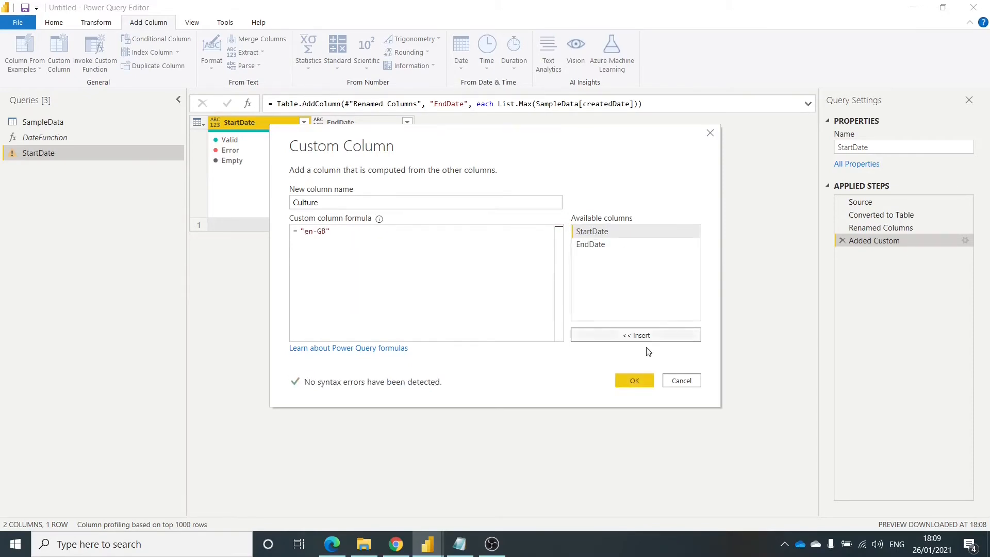
{"action": "left_click", "coordinate": [634, 380]}
- Set the data type of the StartDate and EndDate columns to Date
{"action": "left_click", "coordinate": [215, 124]}
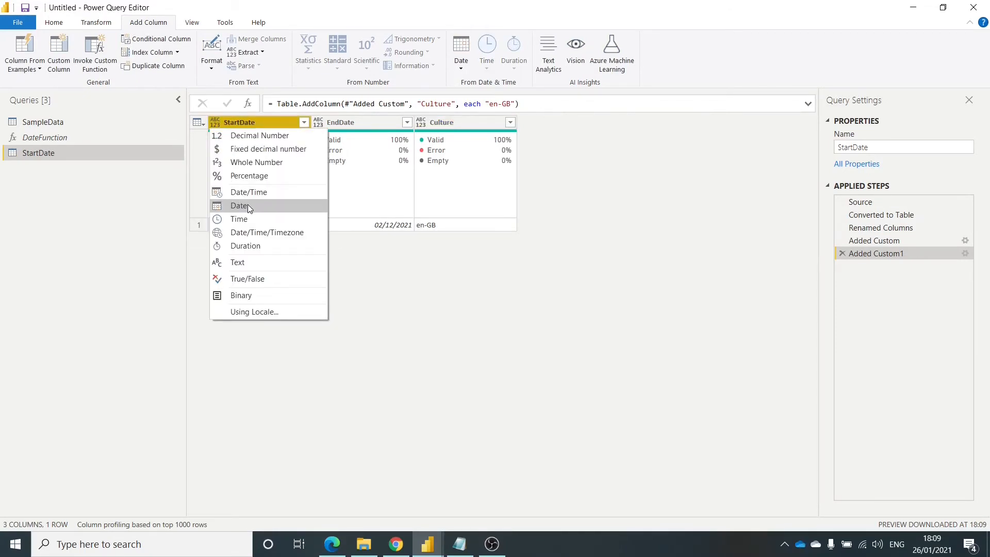
{"action": "left_click", "coordinate": [247, 205]}
{"action": "left_click", "coordinate": [316, 125]}
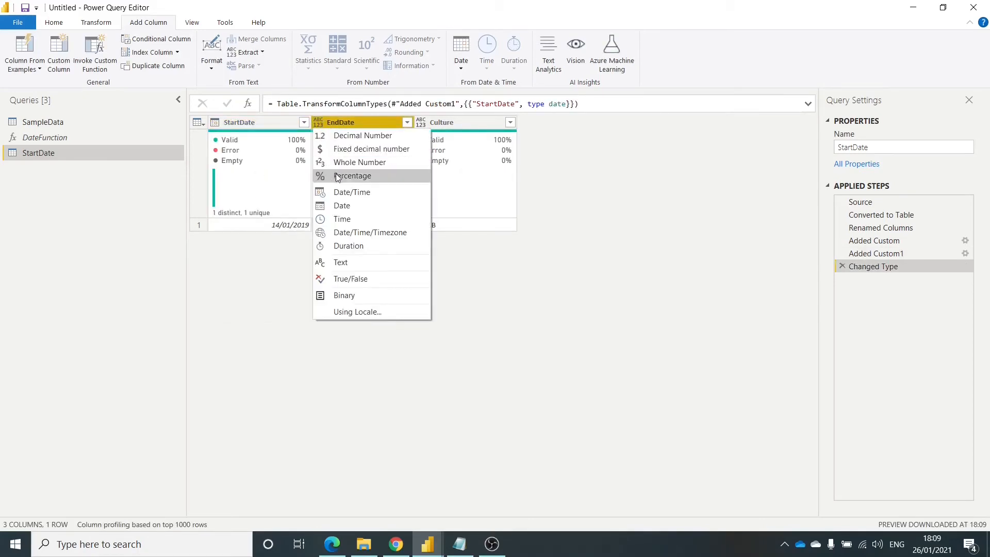
{"action": "left_click", "coordinate": [346, 202]}
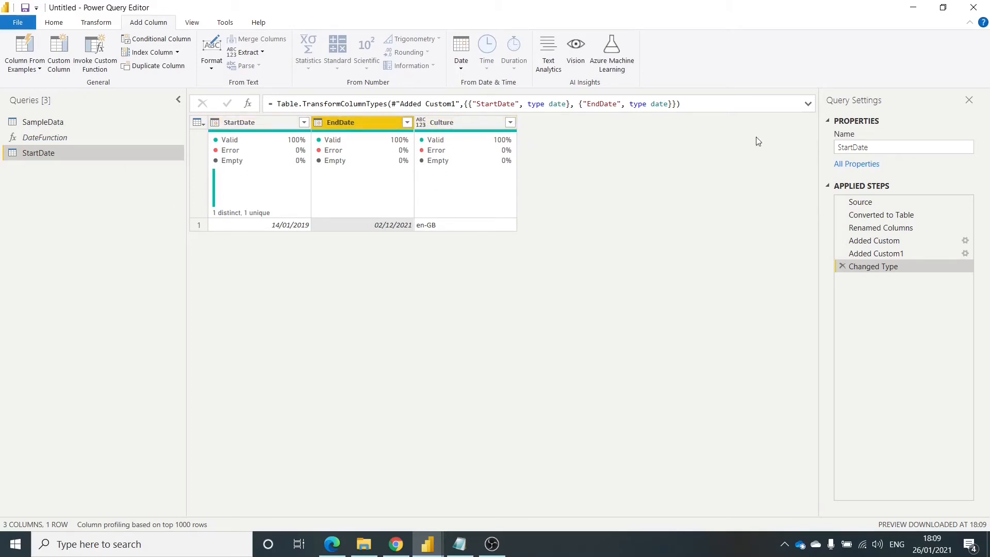
- Rename the StartDate query to DateTable
{"action": "double_click", "coordinate": [943, 146]}
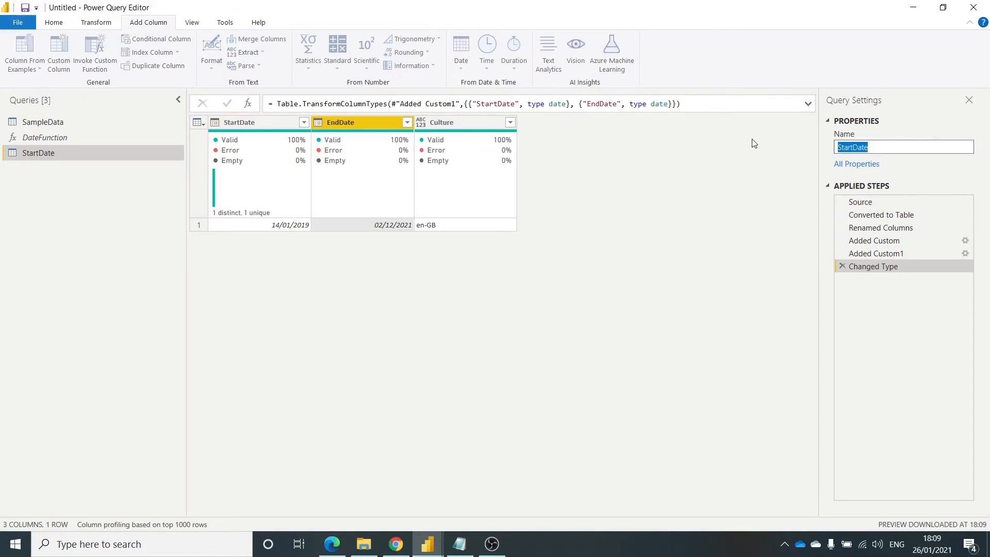
{"action": "type", "text": "S"}
{"action": "key", "text": "Return"}
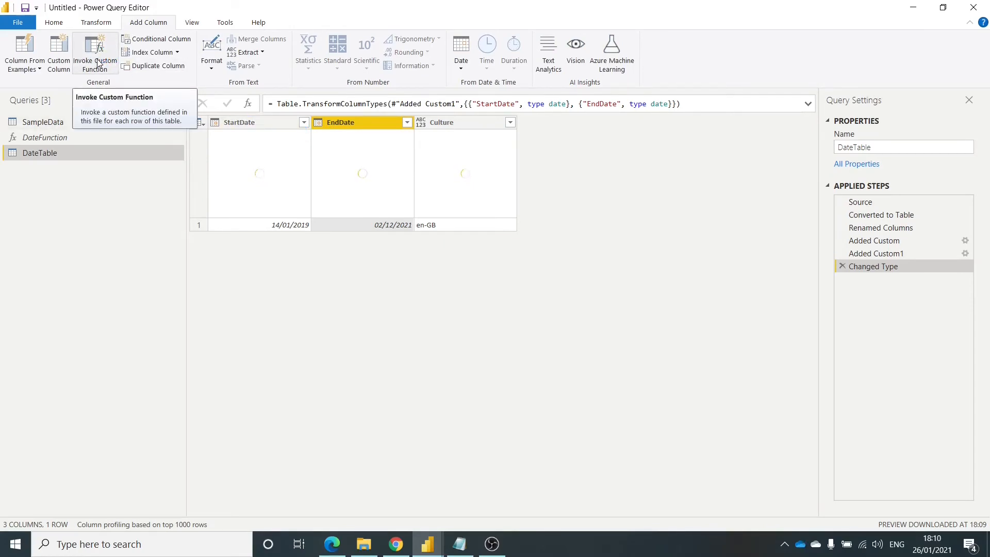
- Start invoking a custom function on the DateTable query, with DateTable as the new column name and DateFunction as the function query
{"action": "left_click", "coordinate": [99, 63]}
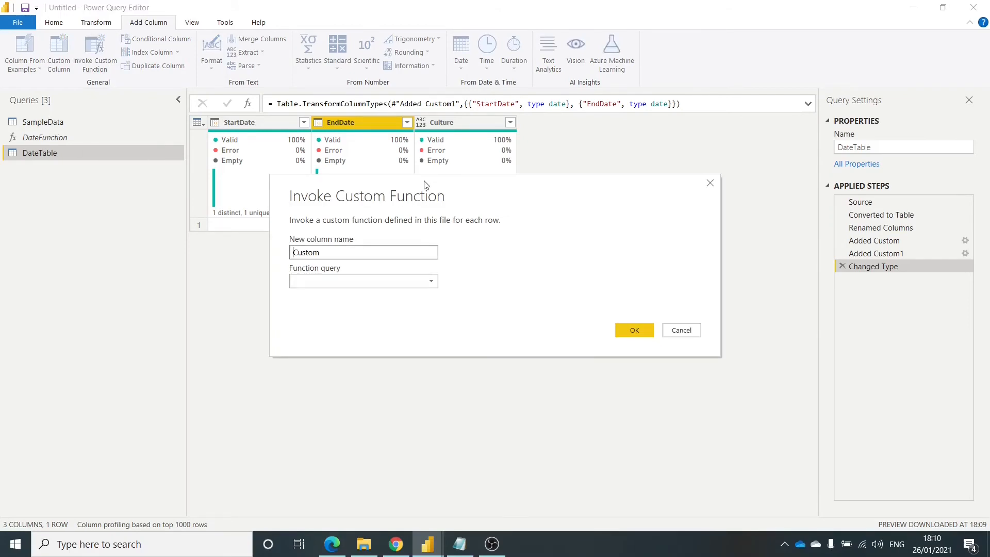
{"action": "left_click_drag", "start_coordinate": [424, 184], "coordinate": [395, 234]}
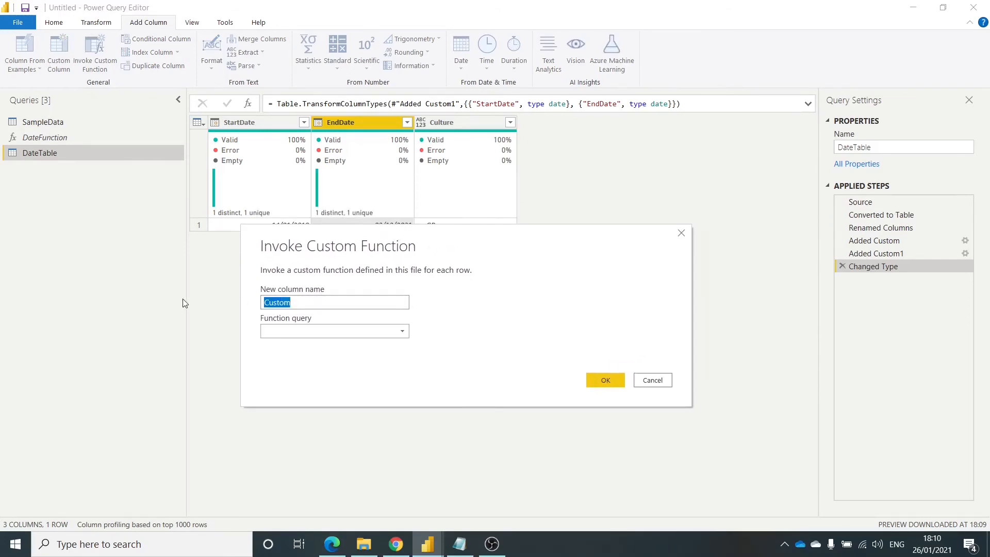
{"action": "type", "text": "DateTable"}
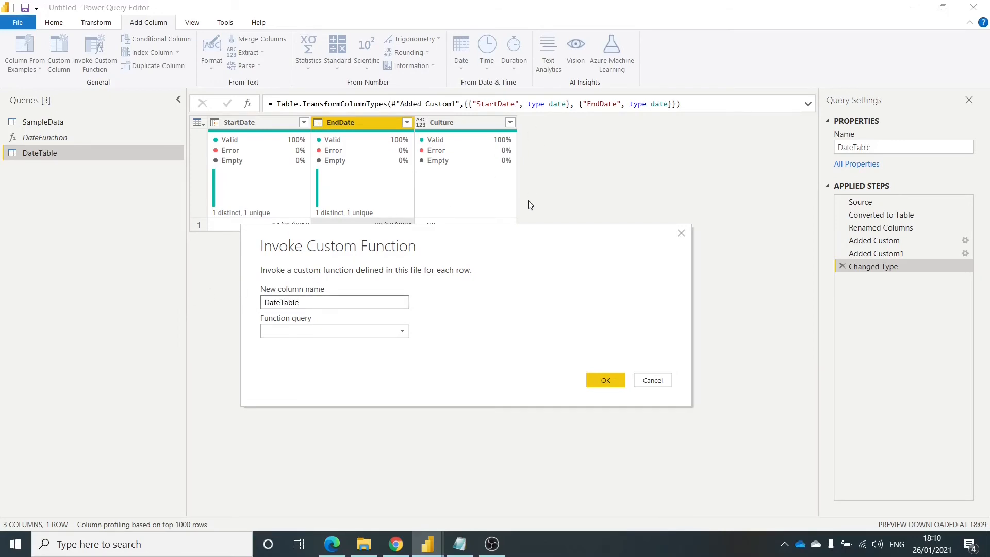
{"action": "left_click", "coordinate": [368, 330]}
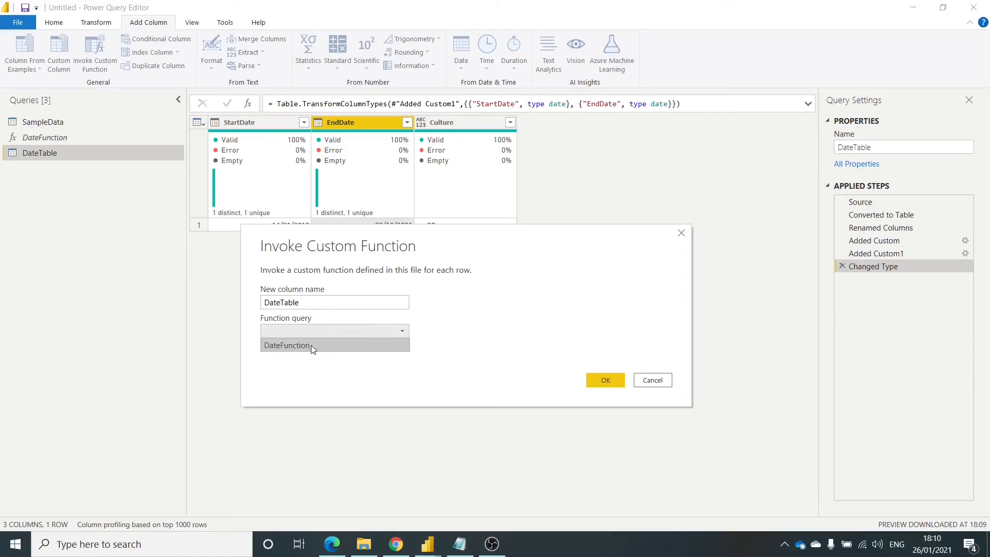
{"action": "left_click", "coordinate": [282, 346]}
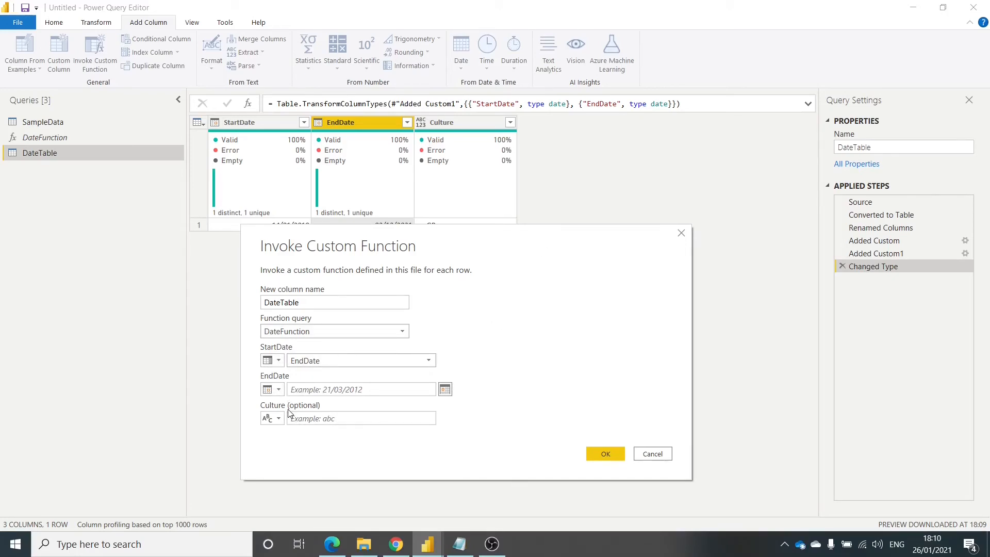
- Map DateFunction's StartDate, EndDate and Culture parameters to the columns of the same names and invoke the function
{"action": "left_click", "coordinate": [330, 365]}
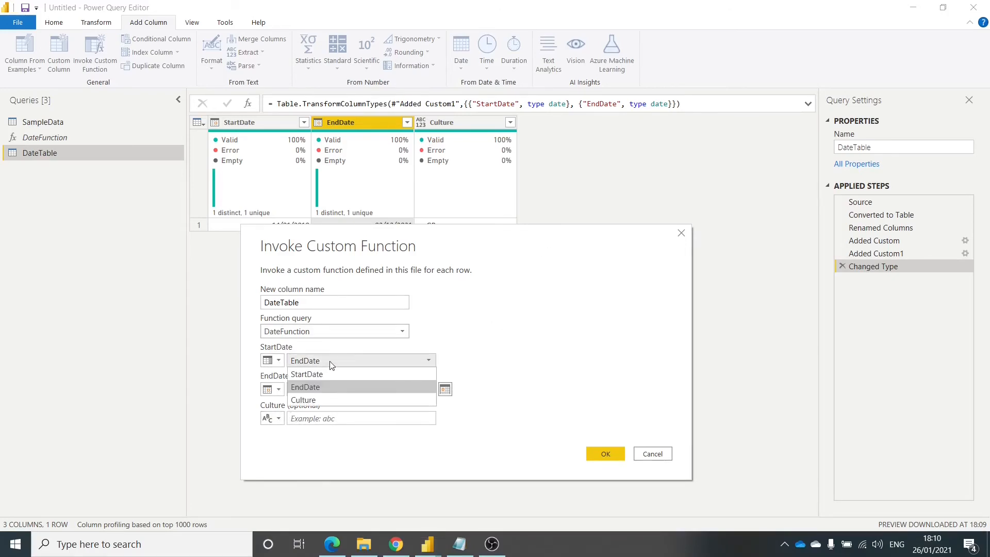
{"action": "left_click", "coordinate": [323, 373]}
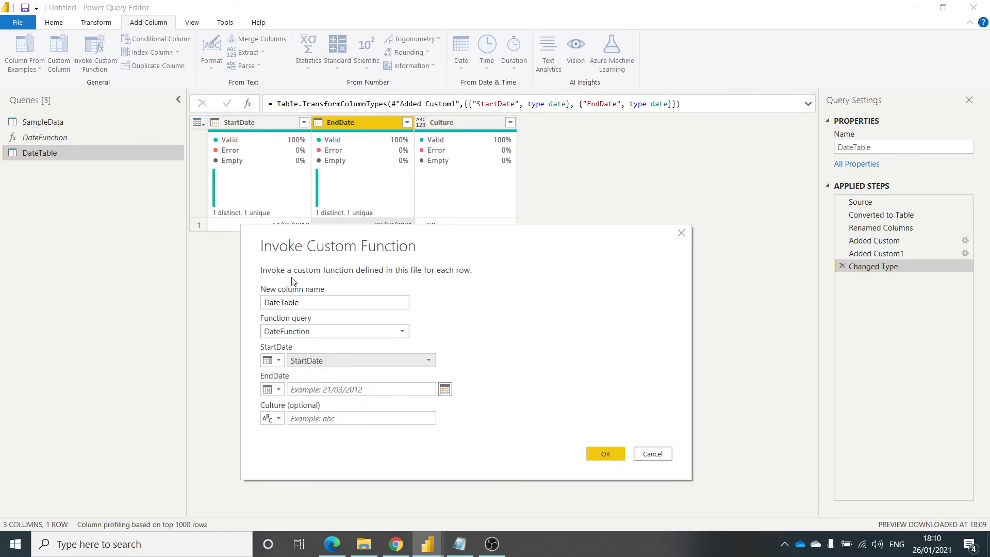
{"action": "left_click", "coordinate": [279, 390]}
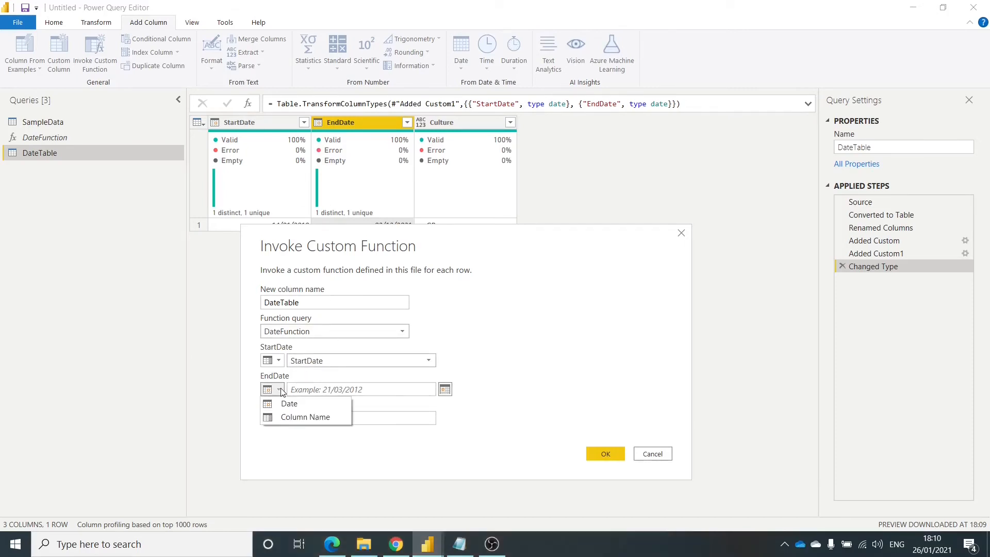
{"action": "left_click", "coordinate": [296, 415]}
{"action": "left_click", "coordinate": [412, 394]}
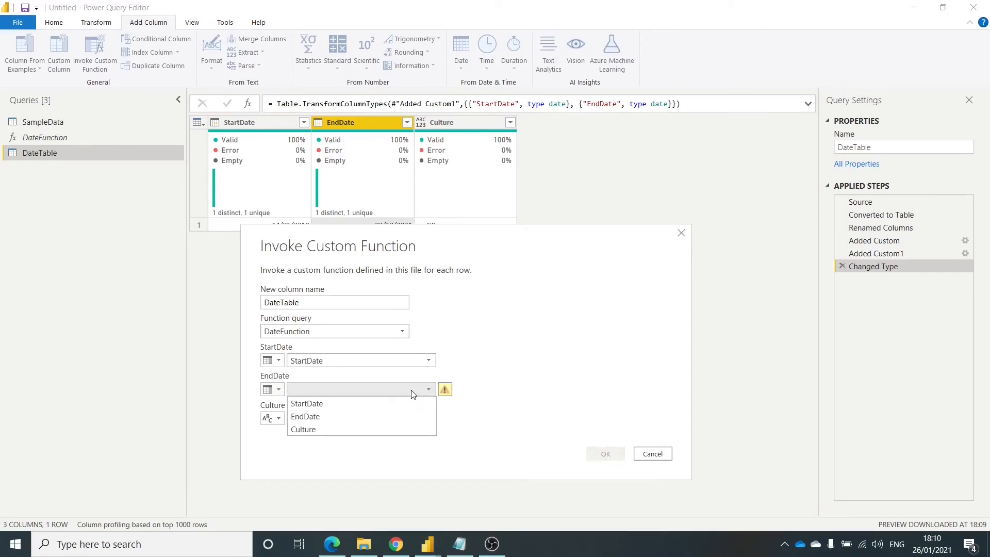
{"action": "left_click", "coordinate": [367, 413]}
{"action": "left_click", "coordinate": [278, 417]}
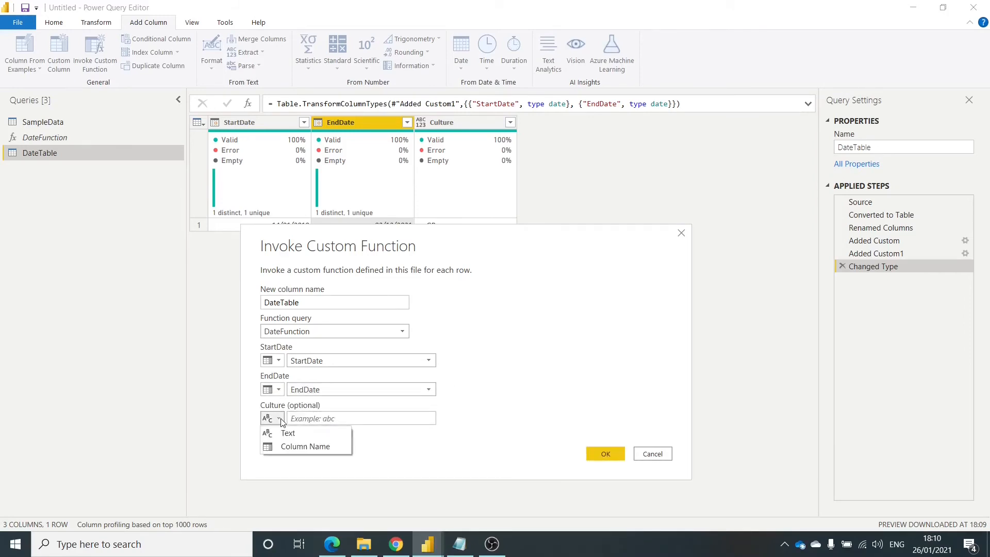
{"action": "left_click", "coordinate": [293, 446]}
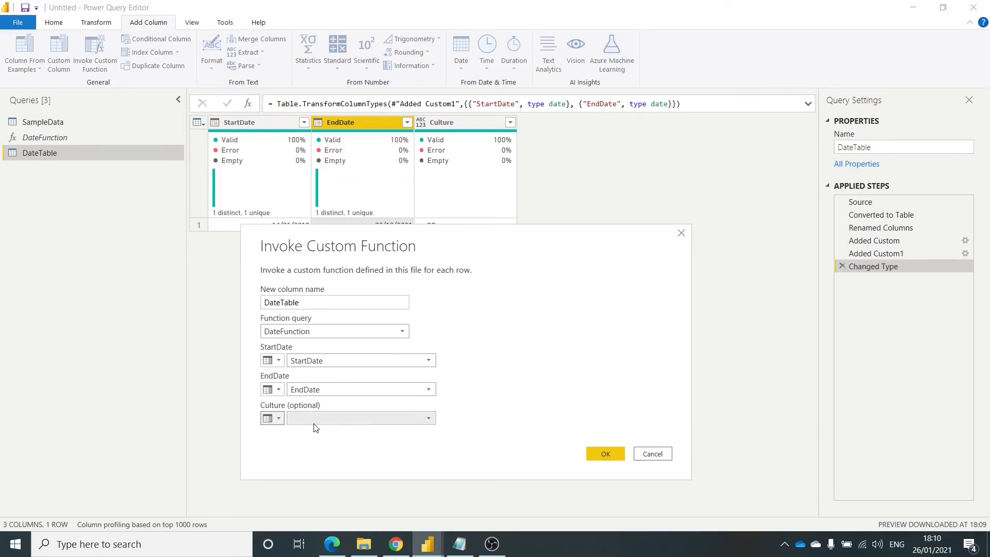
{"action": "left_click", "coordinate": [388, 418]}
{"action": "left_click", "coordinate": [330, 458]}
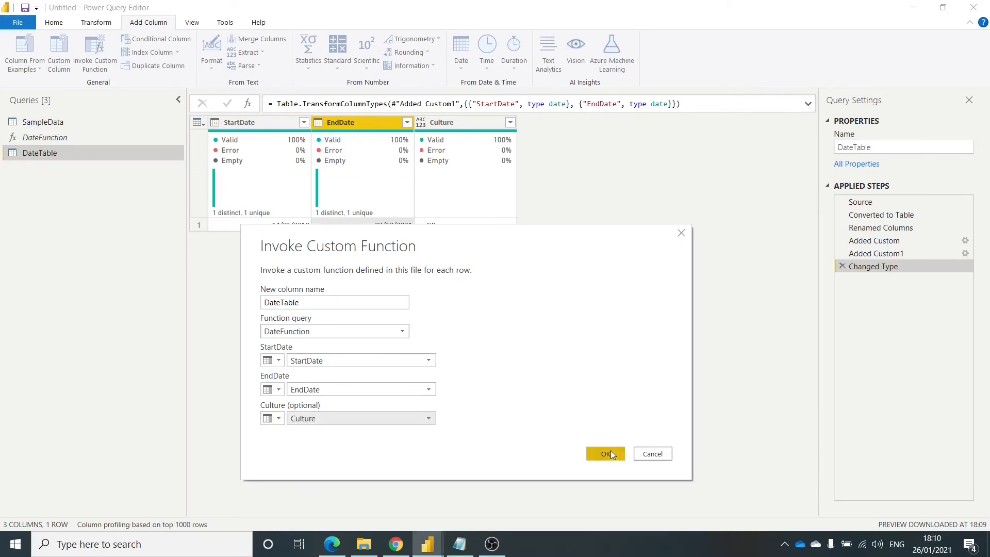
{"action": "left_click", "coordinate": [607, 452]}
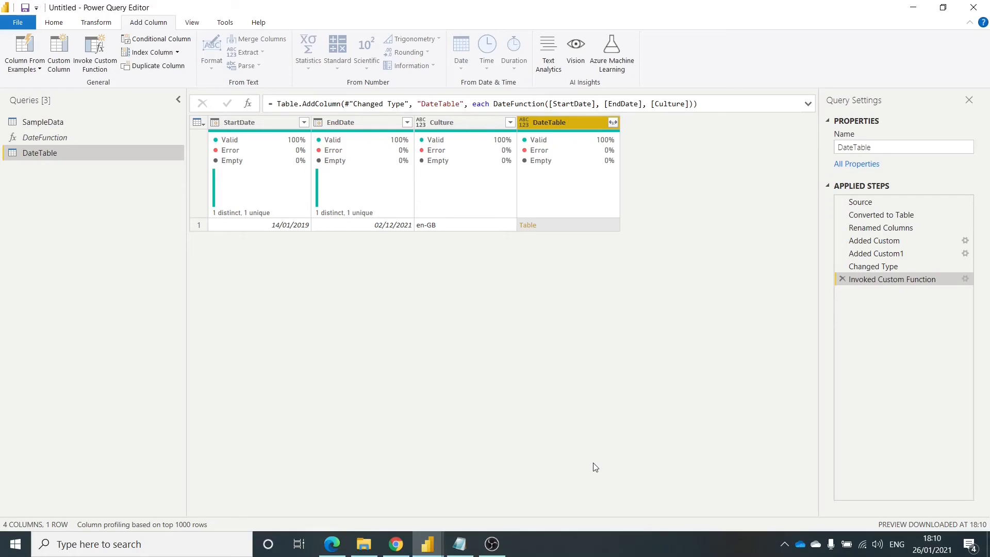
- Expand all columns of the nested DateTable column without using the original column name as prefix
{"action": "left_click", "coordinate": [613, 123]}
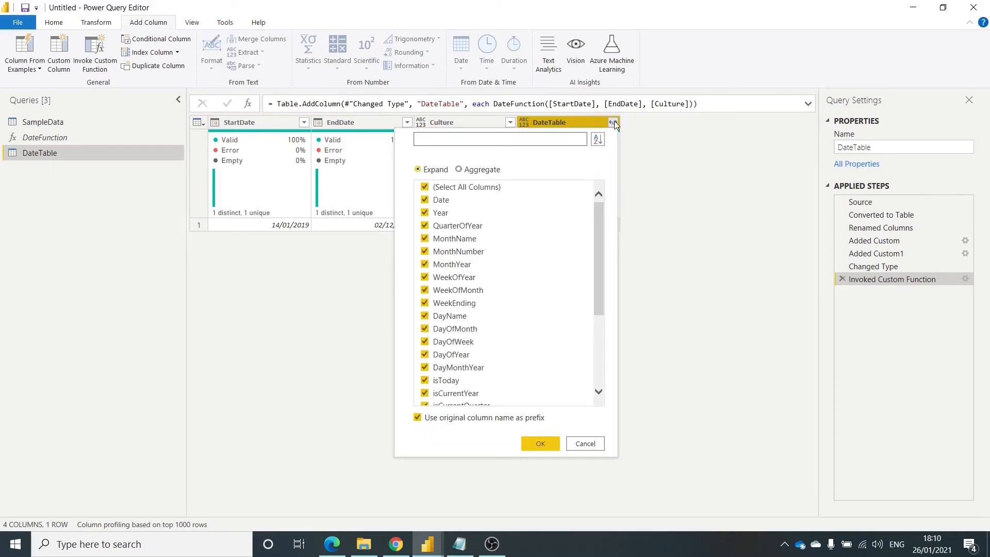
{"action": "left_click_drag", "start_coordinate": [599, 222], "coordinate": [610, 316]}
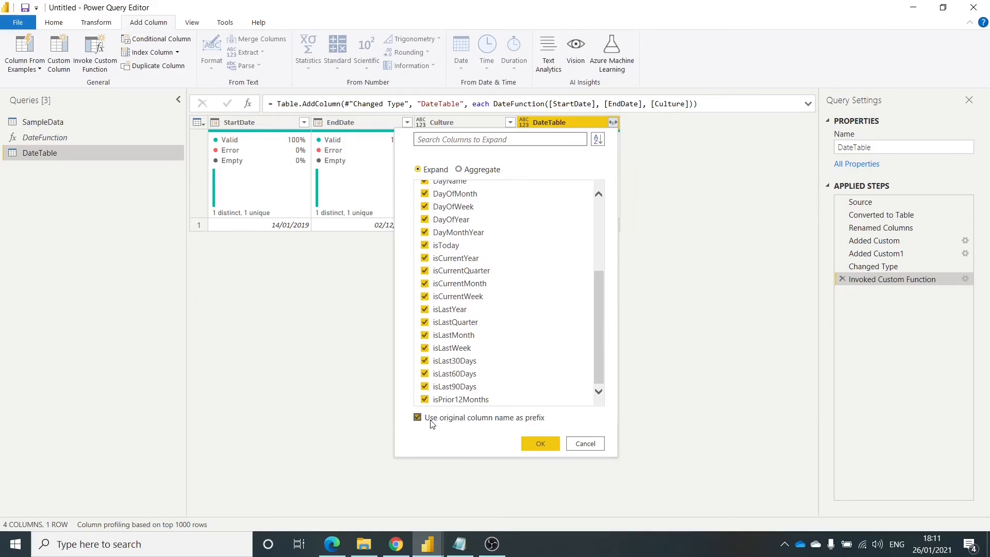
{"action": "scroll", "coordinate": [543, 245], "scroll_direction": "up", "scroll_amount": 5}
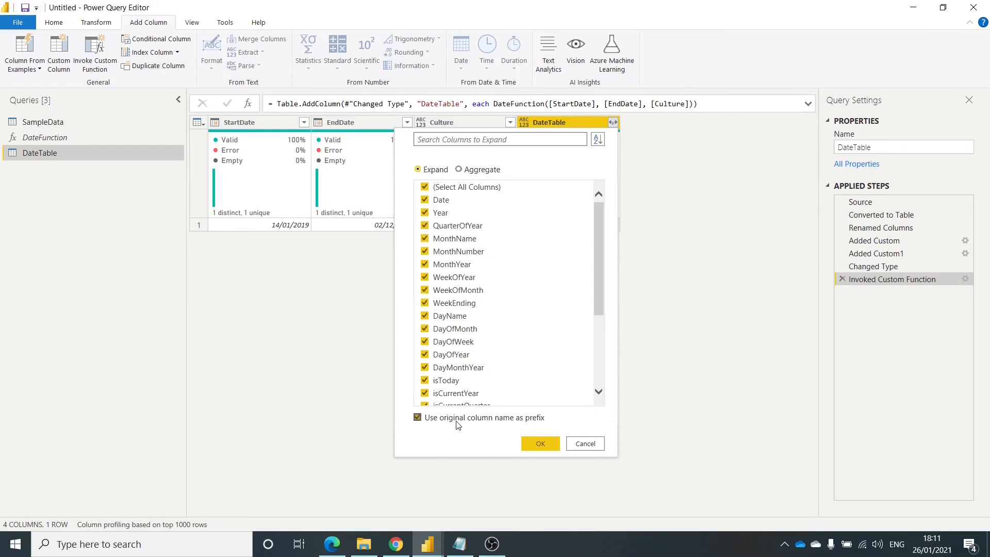
{"action": "left_click", "coordinate": [417, 417]}
{"action": "left_click", "coordinate": [537, 443]}
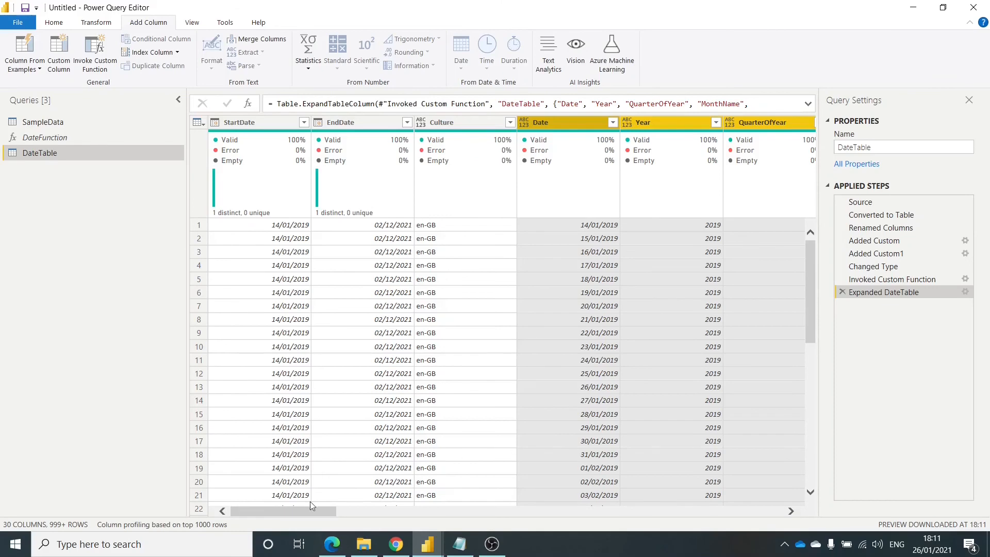
- Remove the StartDate, EndDate and Culture columns from the DateTable query and close and apply the query changes
{"action": "left_click_drag", "start_coordinate": [271, 512], "coordinate": [228, 511]}
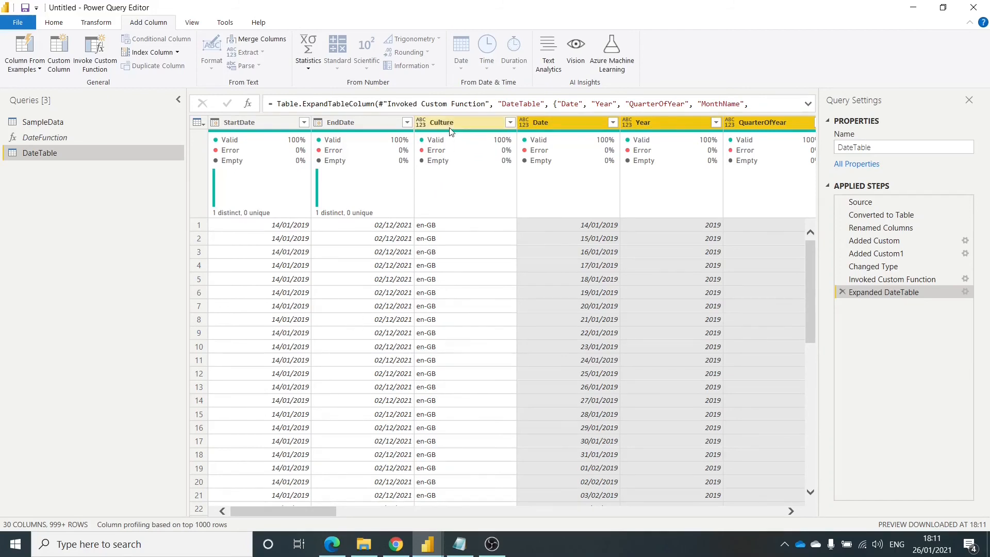
{"action": "left_click", "coordinate": [432, 127]}
{"action": "left_click", "coordinate": [279, 122], "text": "shift"}
{"action": "key", "text": "Delete"}
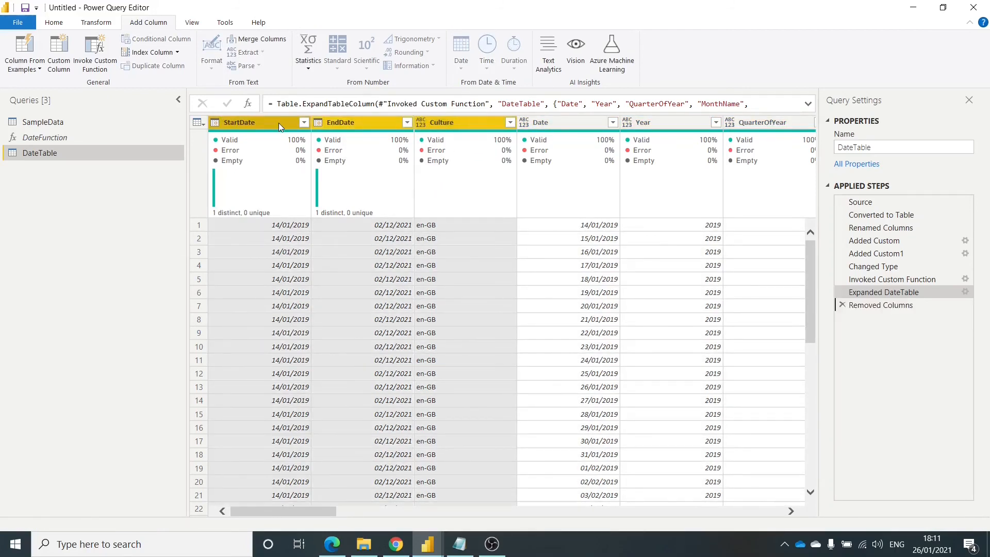
{"action": "left_click", "coordinate": [52, 23]}
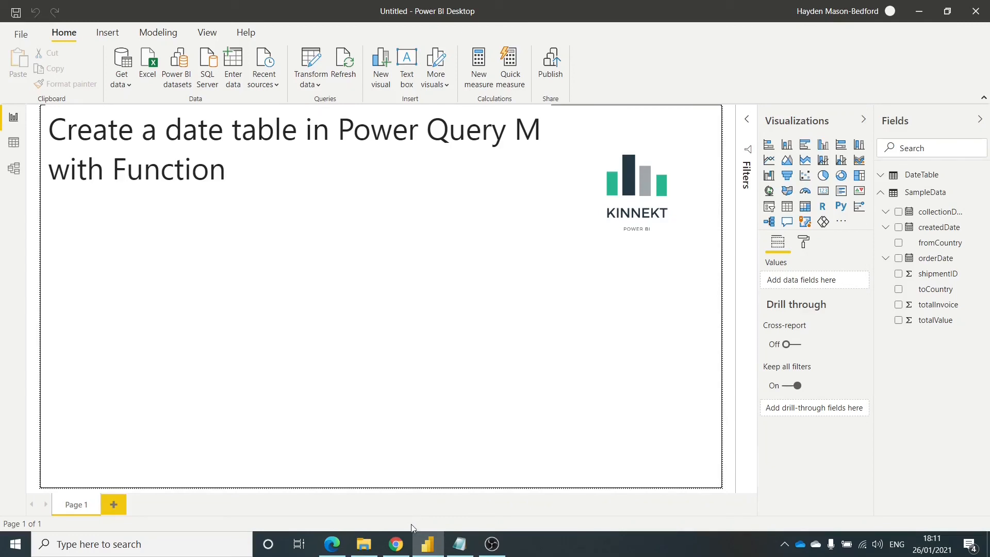
- Switch to Chrome to view the CreateDateTable.m gist and the Power BI Tips dynamic calendar page, and return to Power BI Desktop
{"action": "left_click", "coordinate": [395, 543]}
{"action": "left_click", "coordinate": [202, 16]}
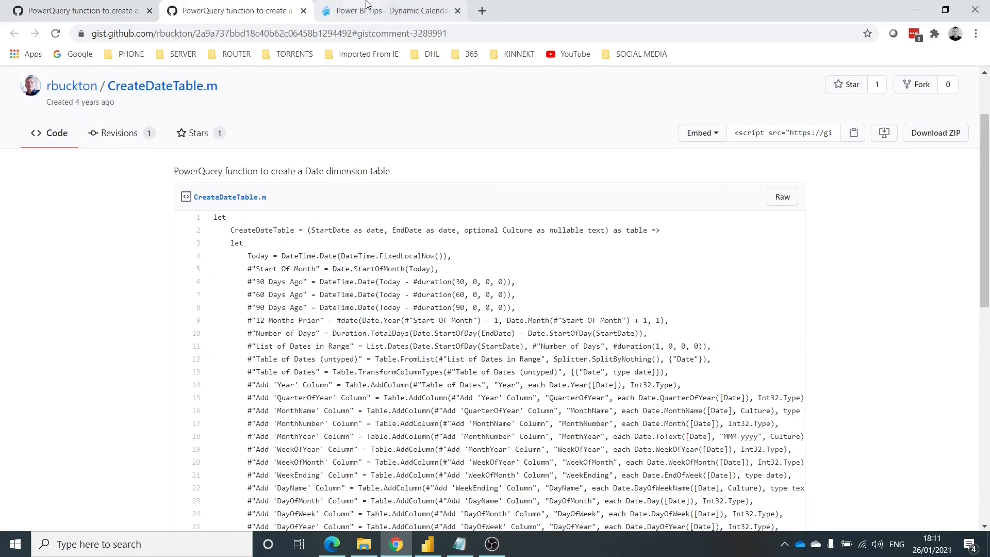
{"action": "left_click", "coordinate": [391, 10]}
{"action": "key", "text": "alt+Tab"}
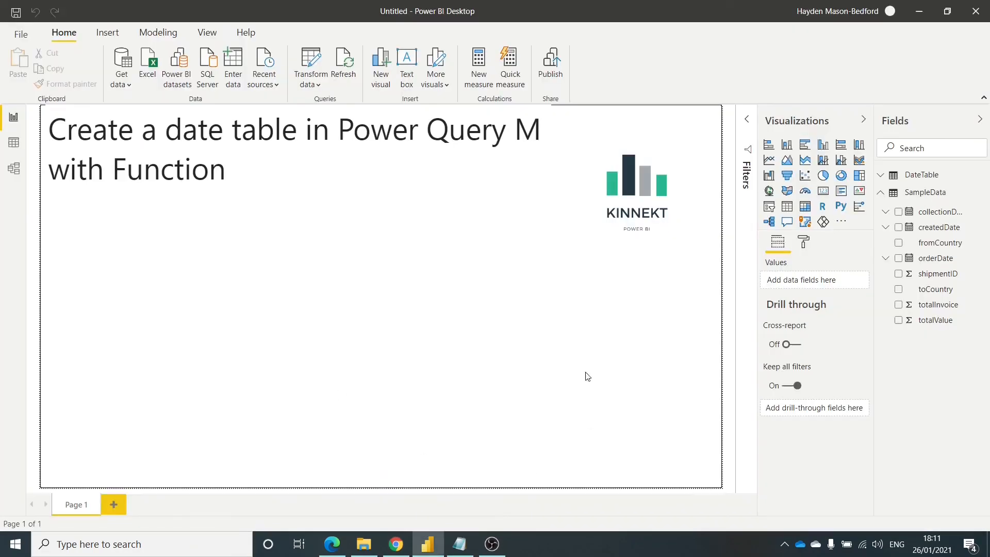